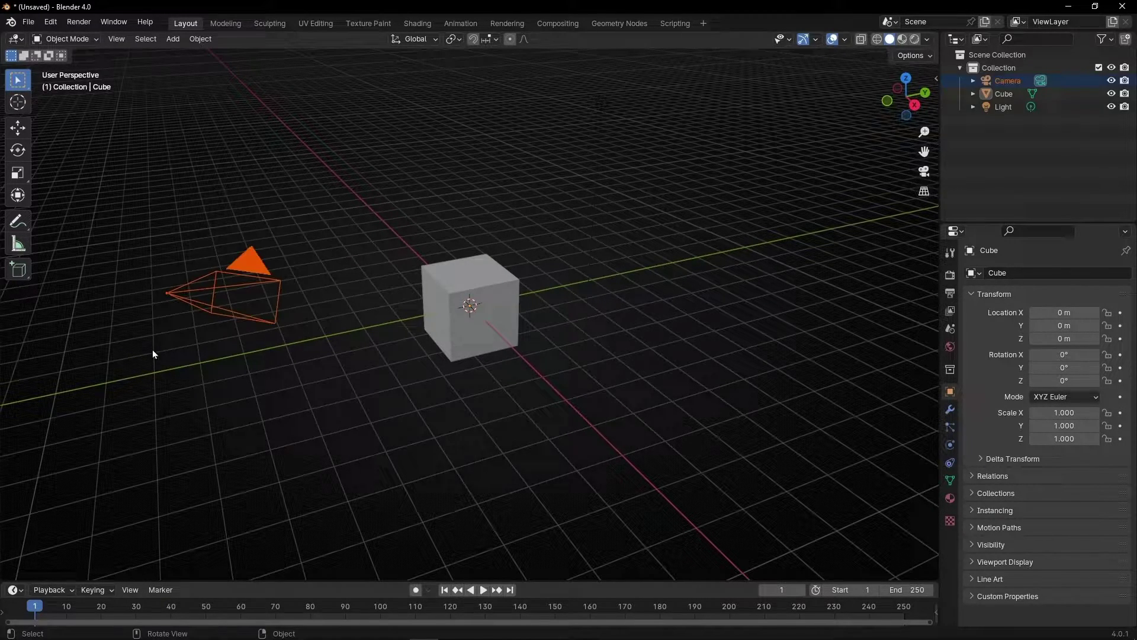
Delete the camera and the light from the scene.
key(Delete)
click(610, 112)
key(Delete)
scroll(687, 300, up, 5)
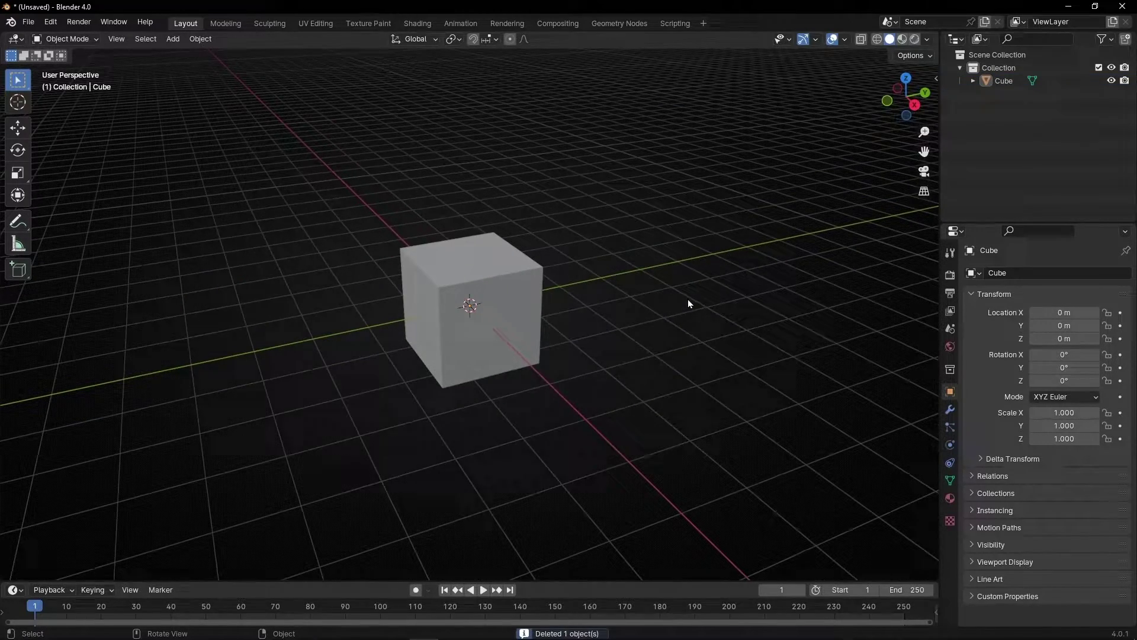
Duplicate the cube to its right and scale the copy down to 0.362.
click(503, 274)
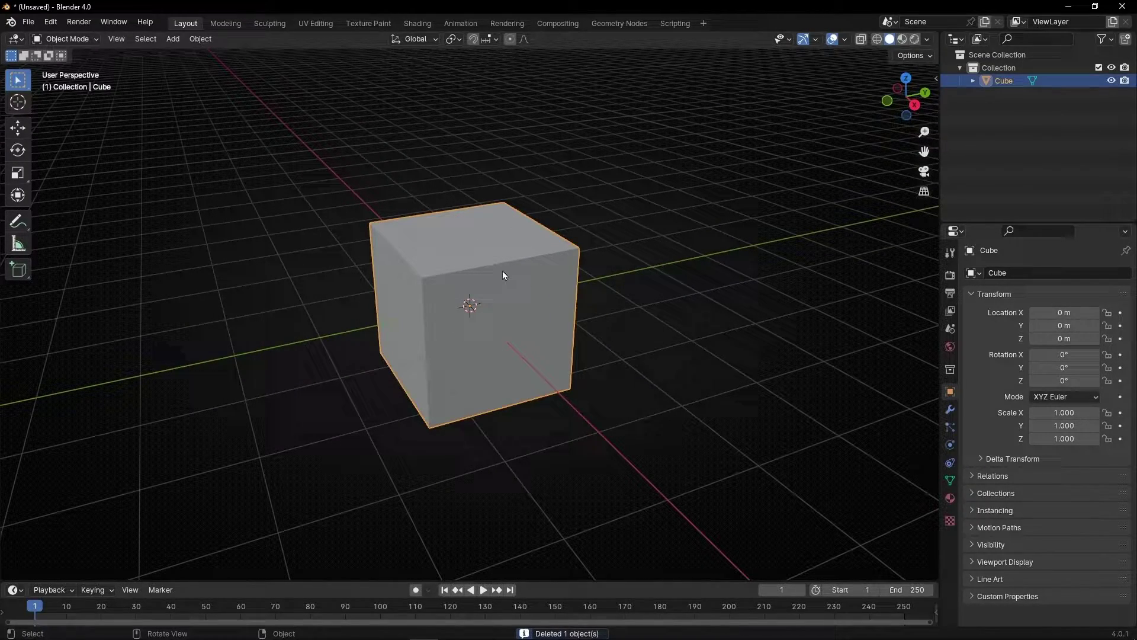
key(shift+d)
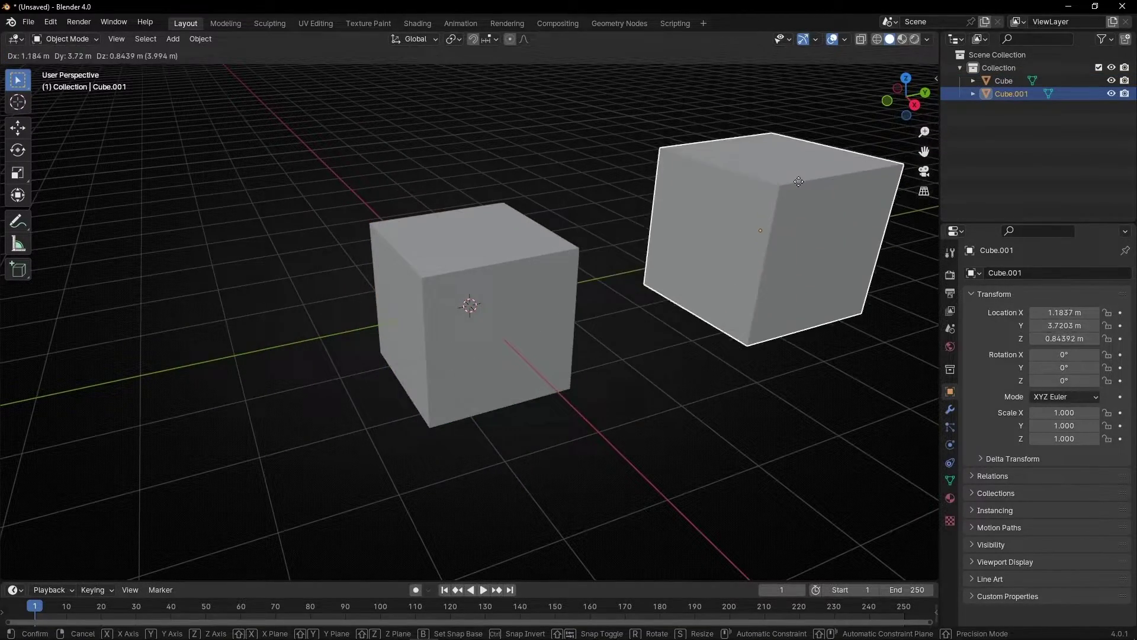
click(832, 348)
key(s)
click(772, 312)
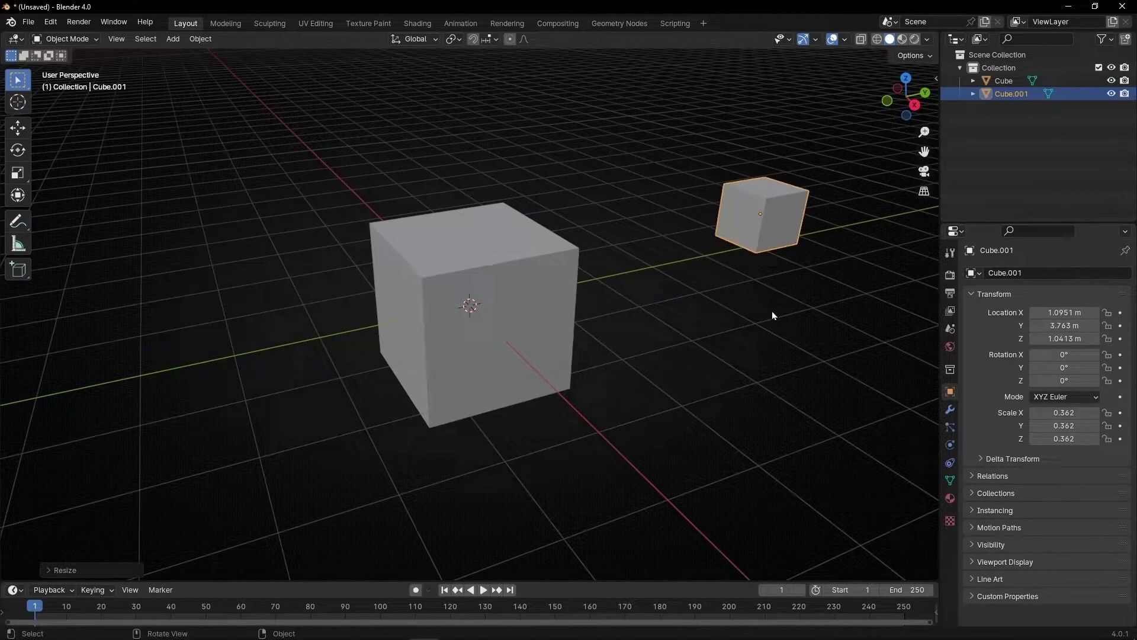
middle_drag(821, 299, 724, 314)
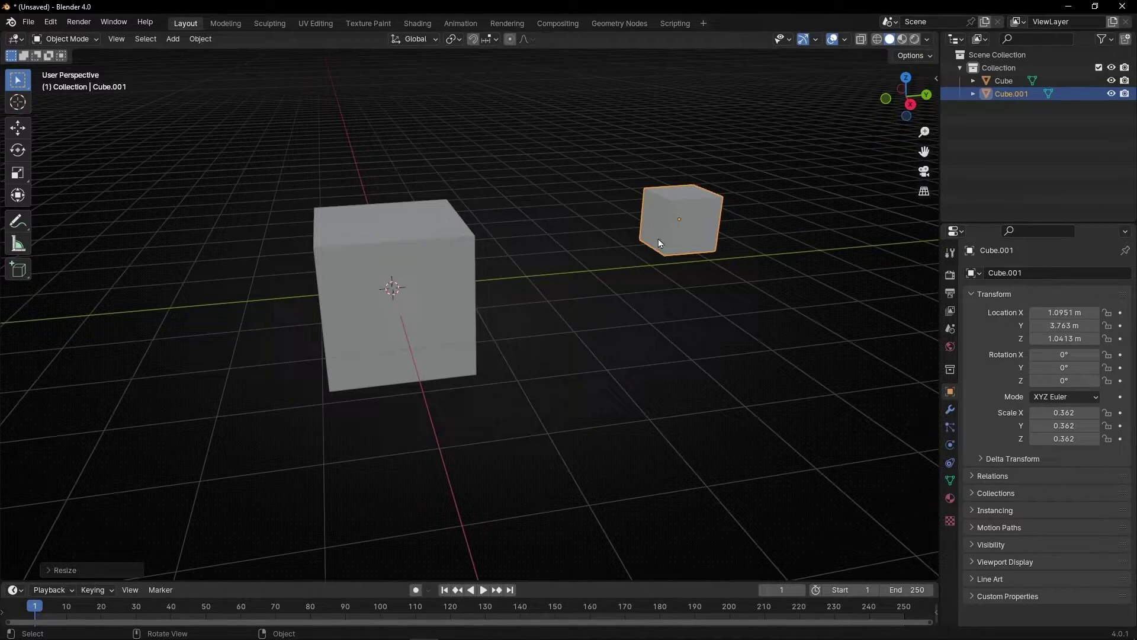
middle_drag(659, 239, 698, 250)
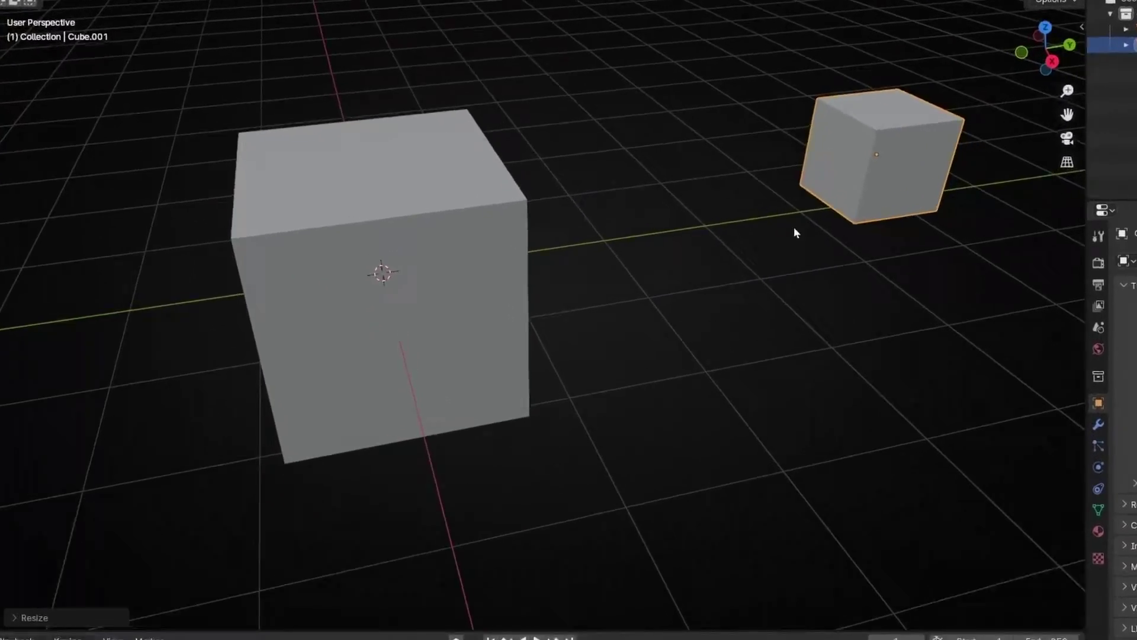
Begin moving the small cube with one of its top corners set as the snap base point.
middle_drag(795, 229, 773, 219)
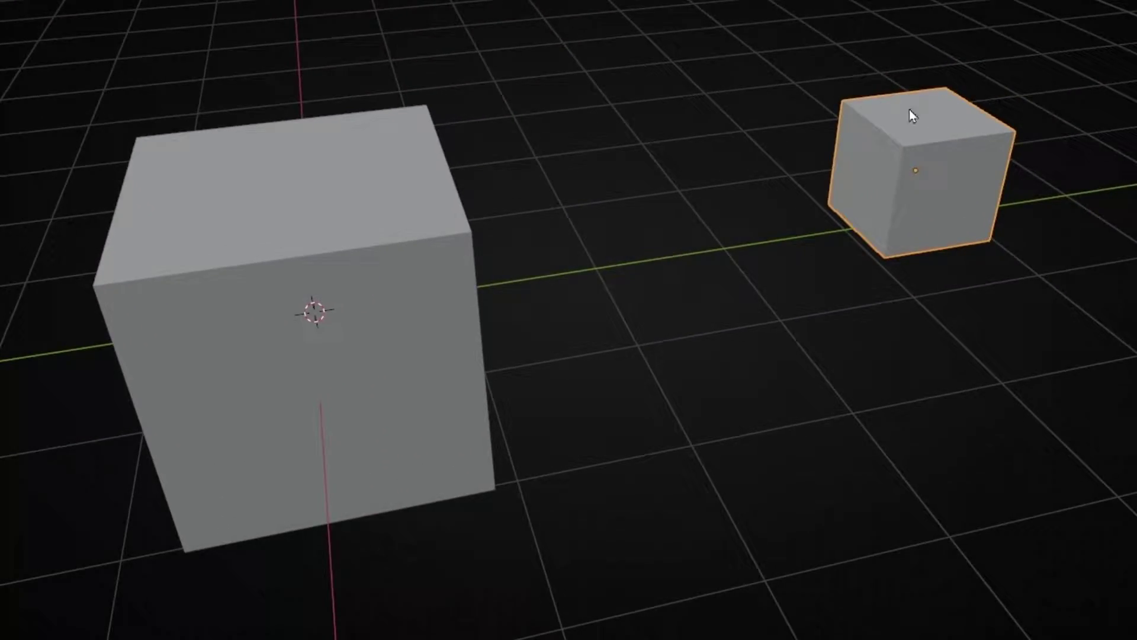
key(g)
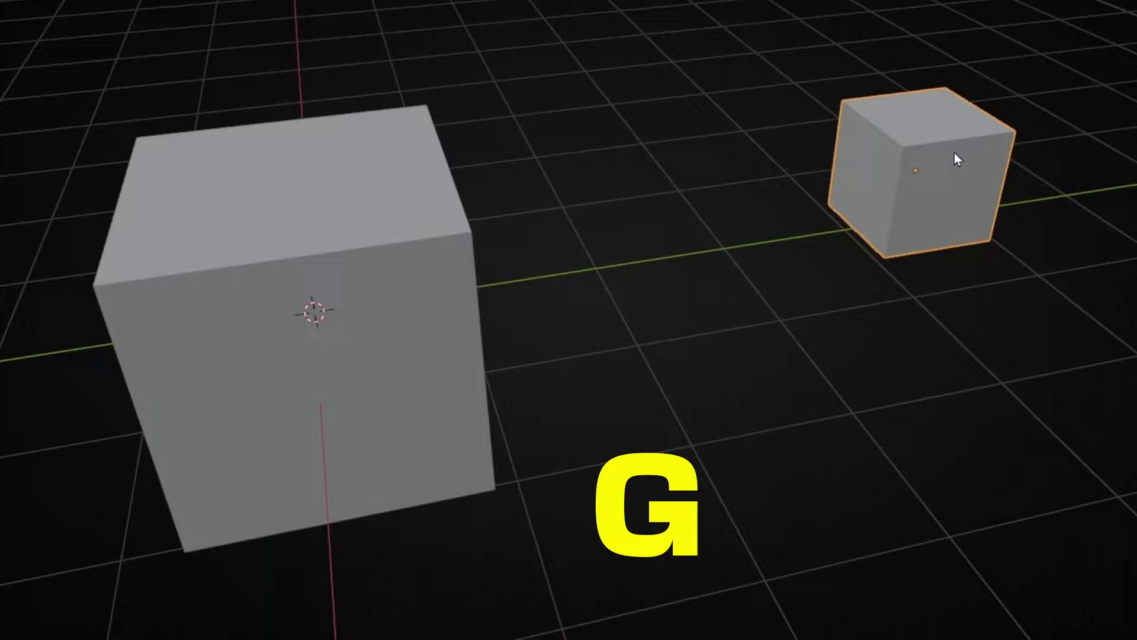
key(b)
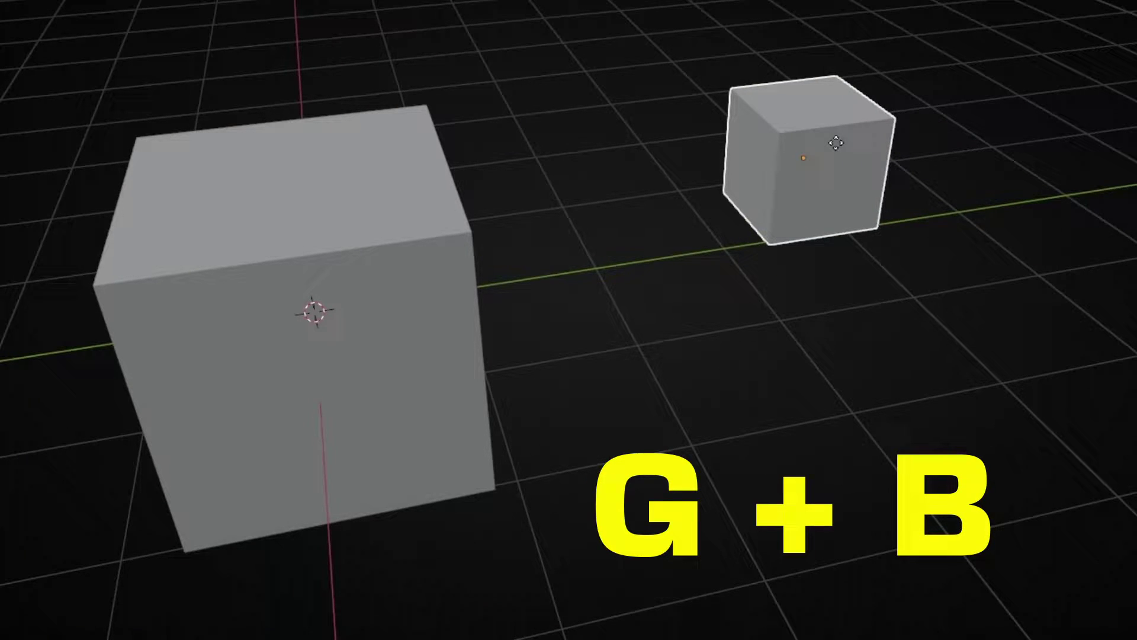
click(835, 142)
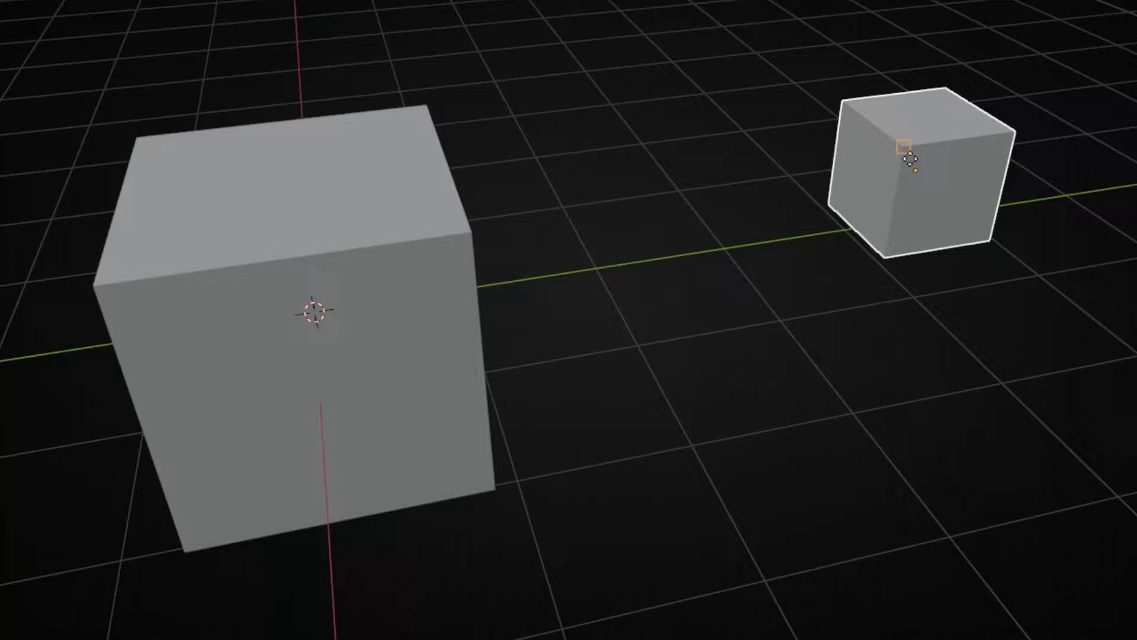
Snap the small cube's corner onto the big cube's top corner.
drag(910, 140, 480, 232)
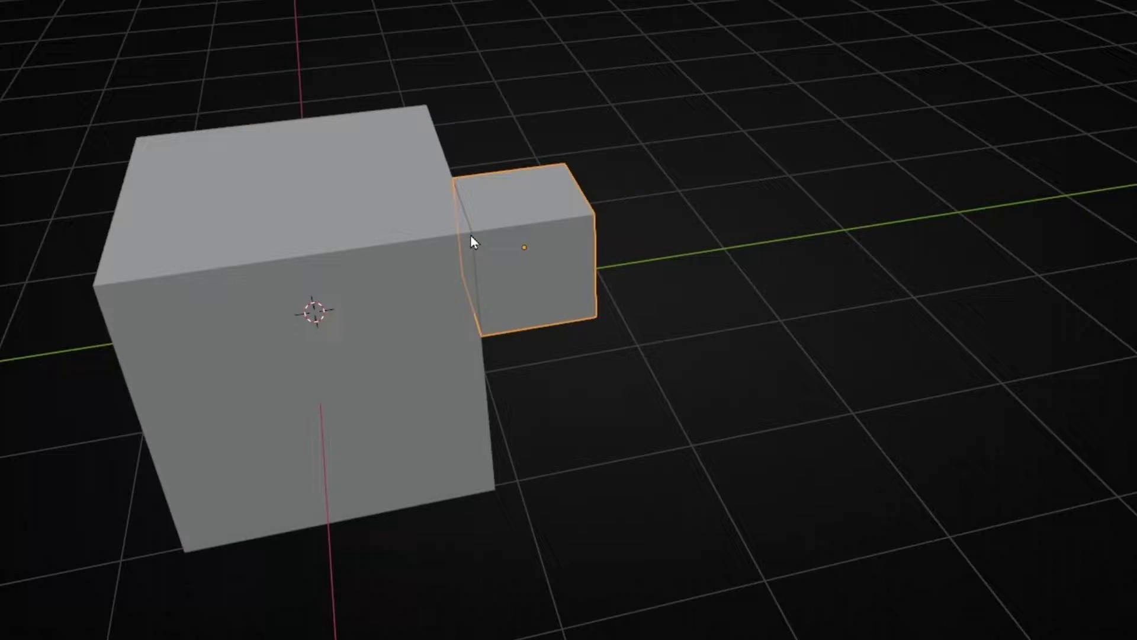
middle_drag(693, 249, 709, 269)
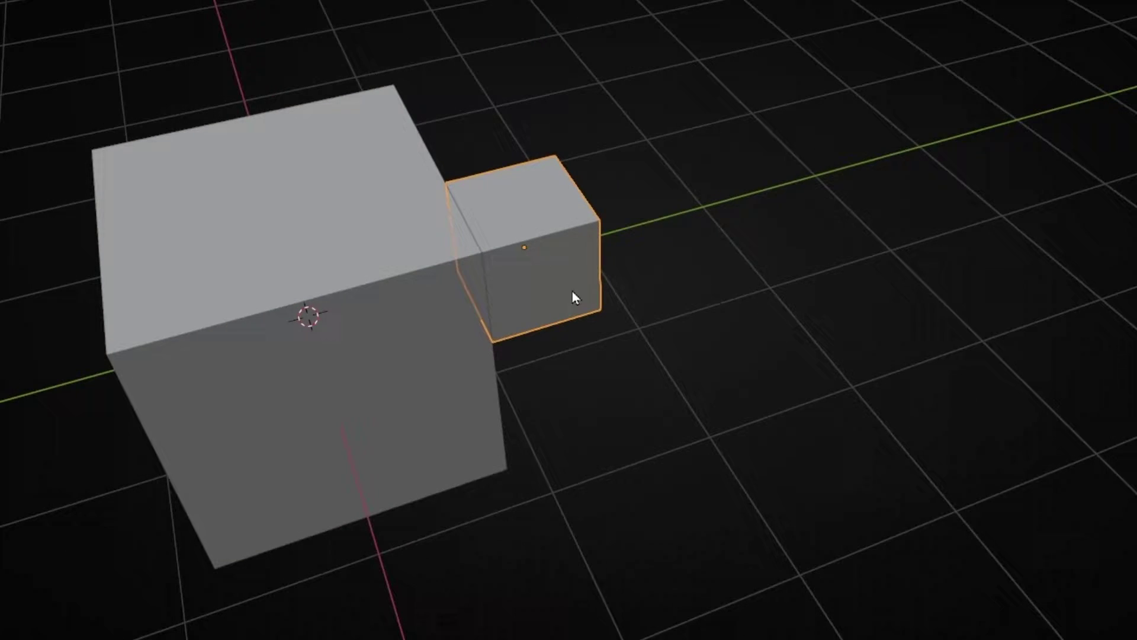
middle_drag(572, 290, 548, 261)
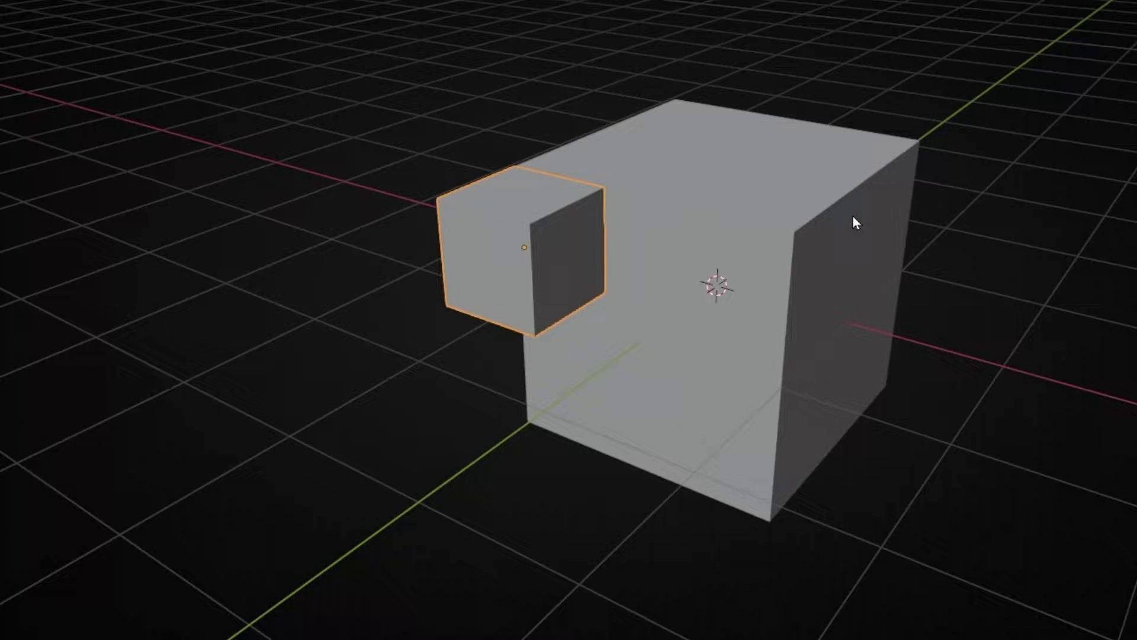
key(g)
key(b)
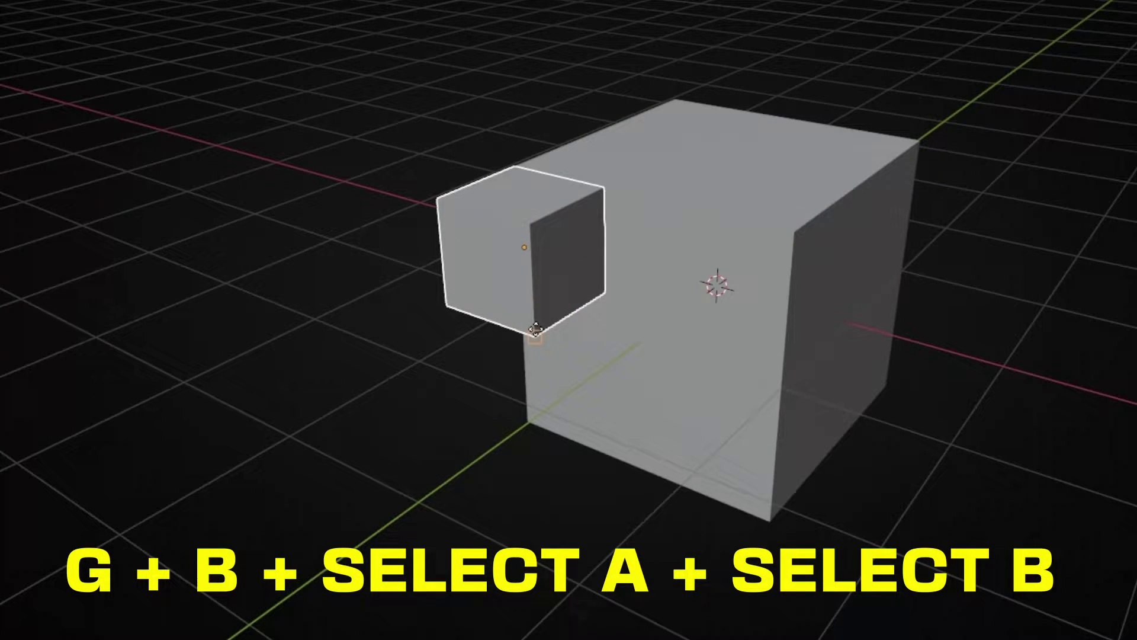
click(535, 330)
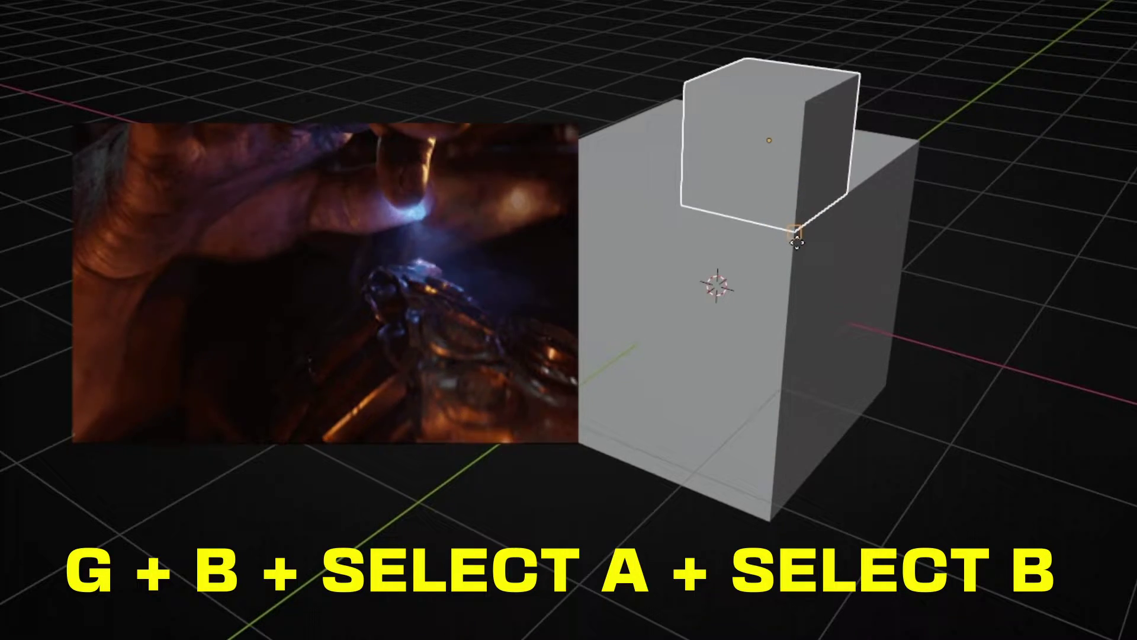
click(796, 239)
middle_drag(927, 300, 898, 329)
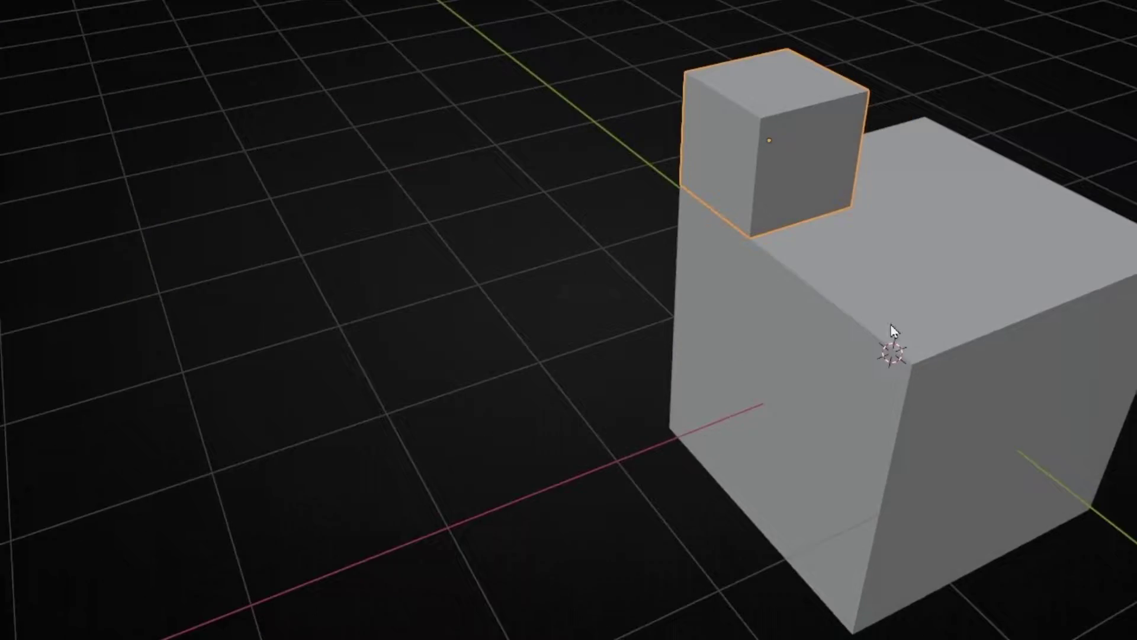
middle_drag(890, 325, 756, 294)
Duplicate the small cube and snap its bottom-left corner against the big cube's side.
key(shift+d)
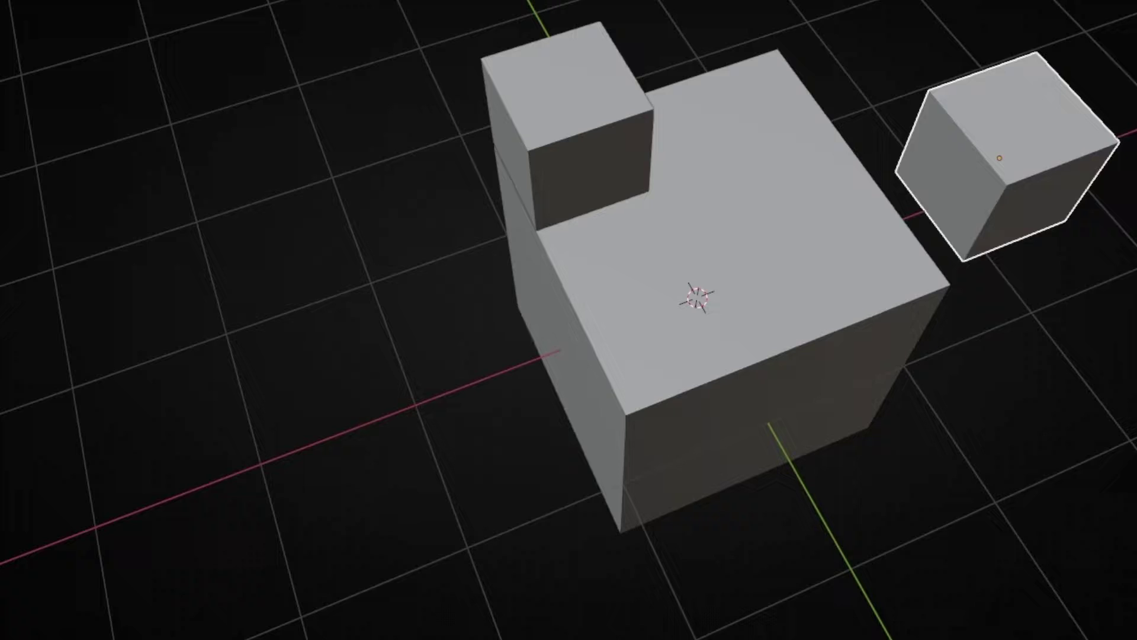
click(1089, 332)
middle_drag(1090, 331, 1025, 236)
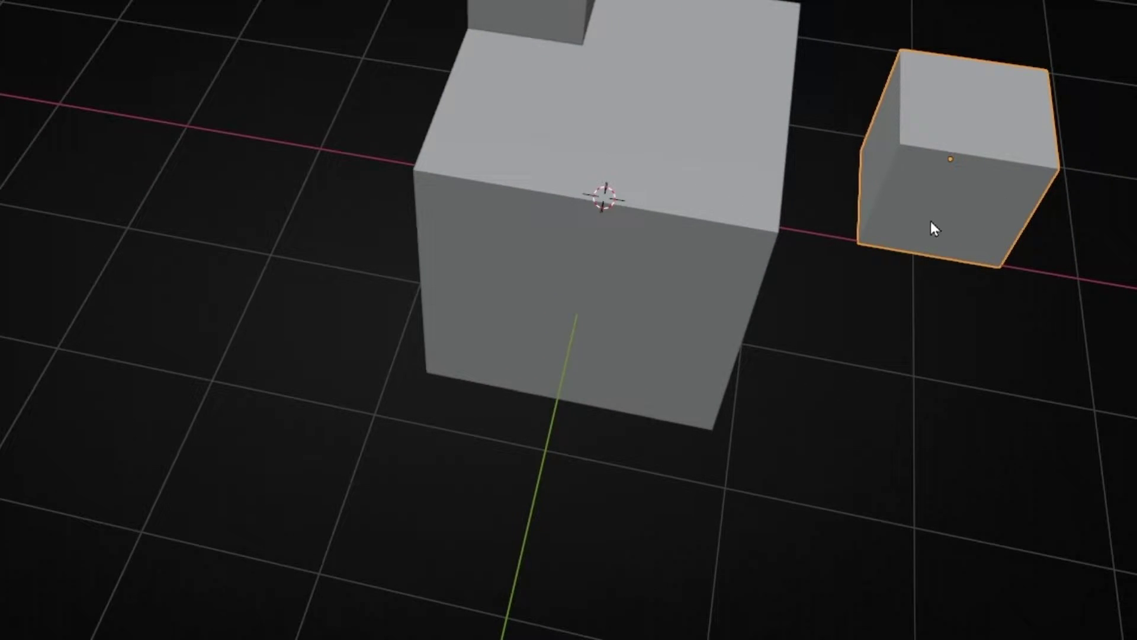
key(g)
key(b)
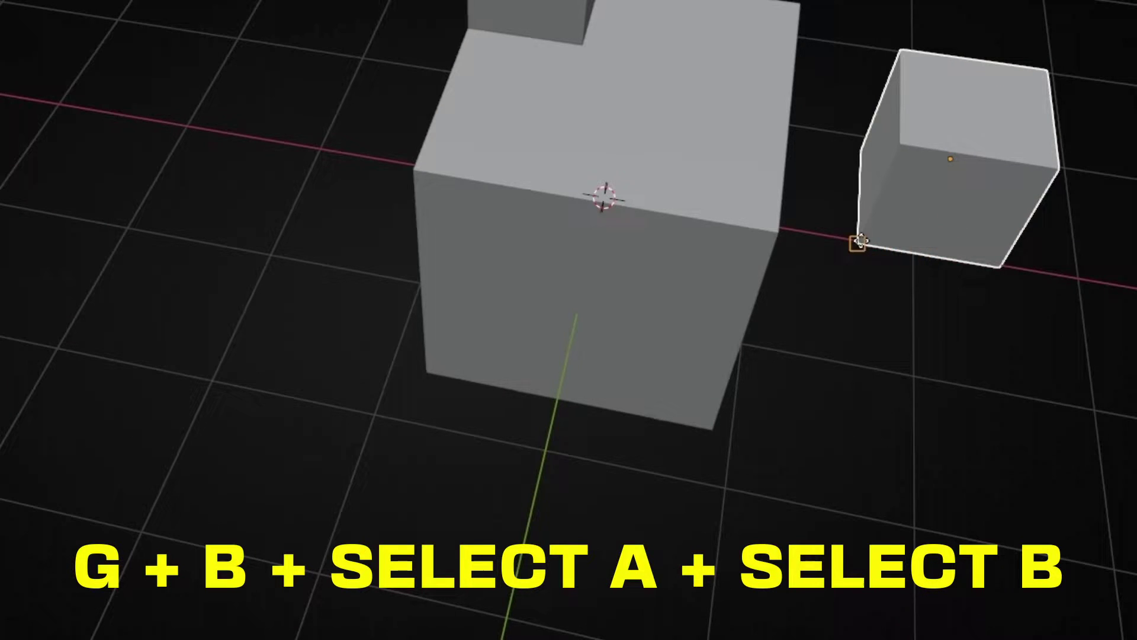
click(859, 242)
click(780, 234)
Make another small copy on the left and snap its corner beside the big cube.
key(shift+d)
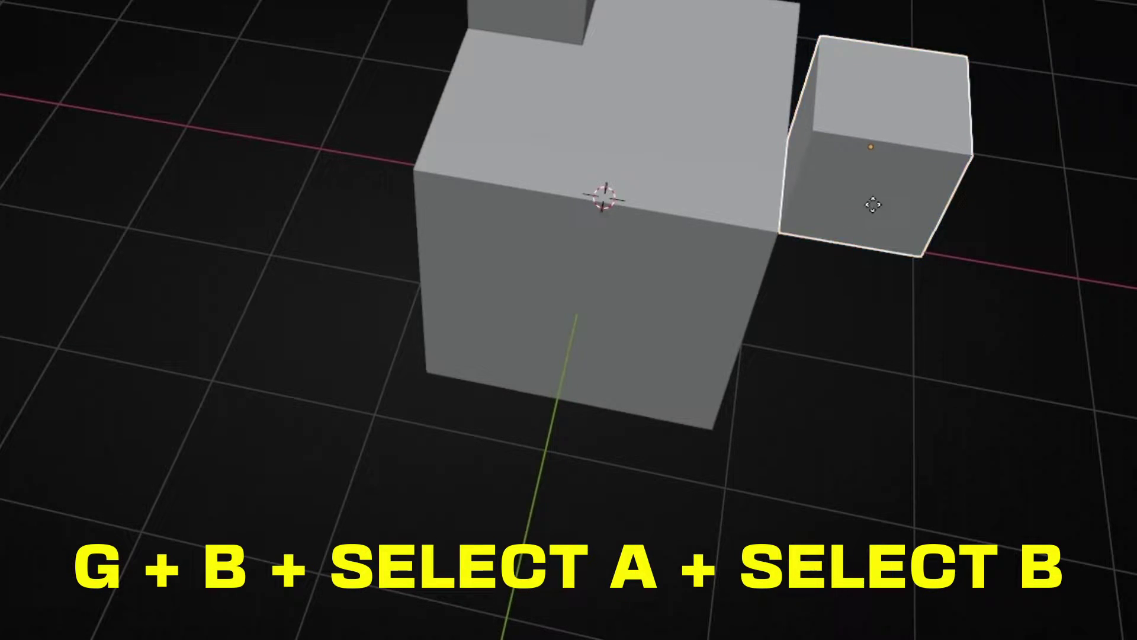
click(104, 219)
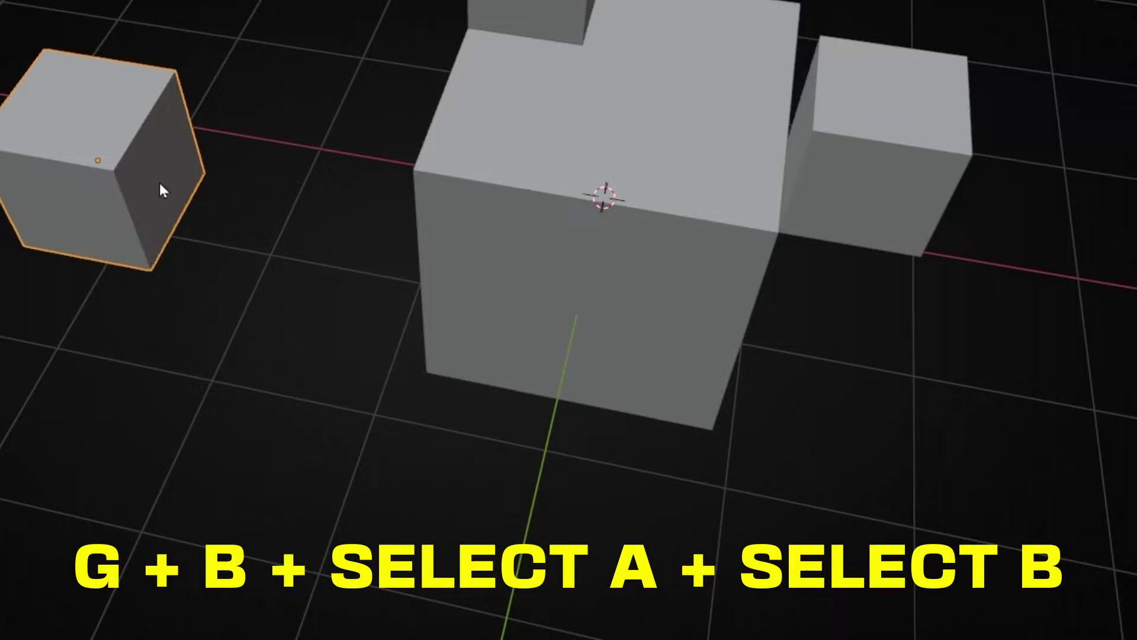
key(g)
key(b)
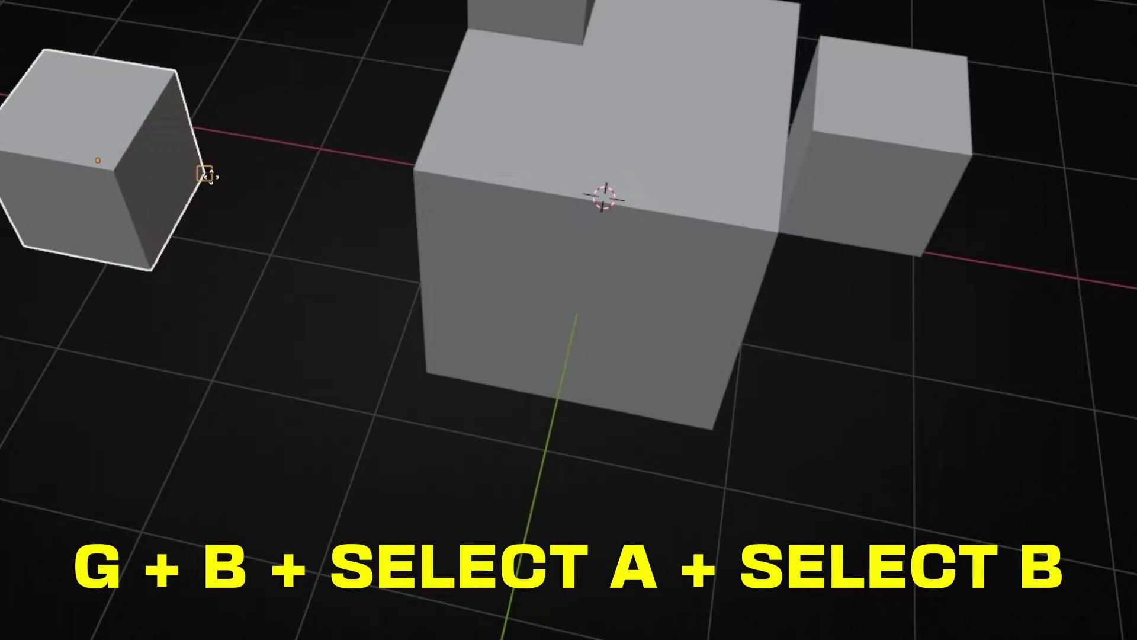
click(207, 174)
click(409, 169)
middle_drag(520, 274, 557, 281)
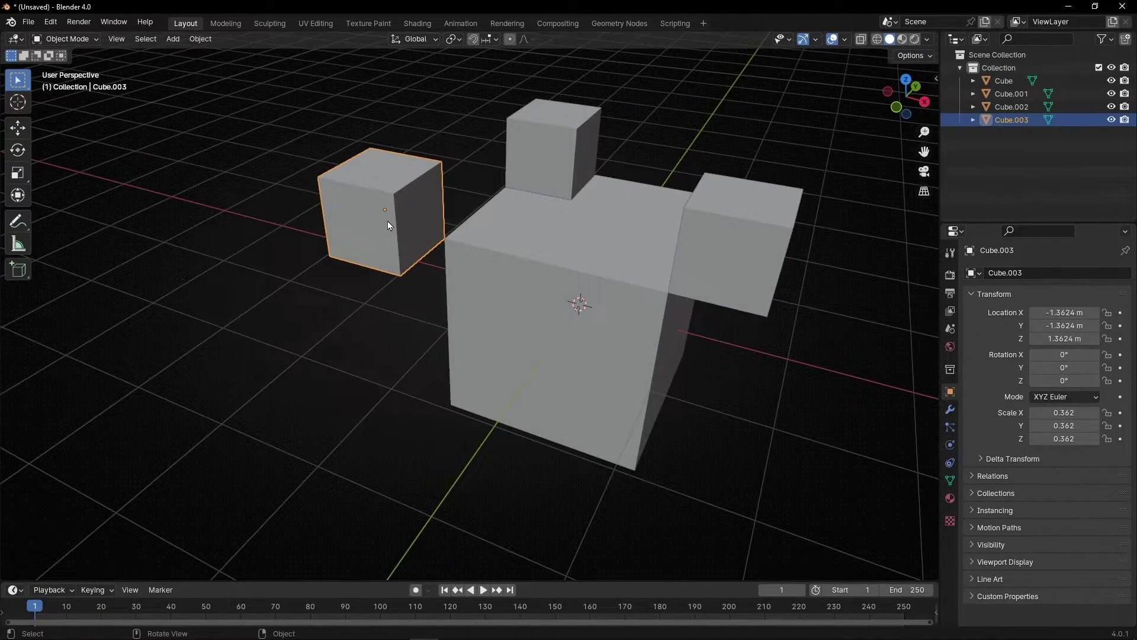
Delete all the small cubes, leaving only the big cube.
key(Delete)
click(571, 190)
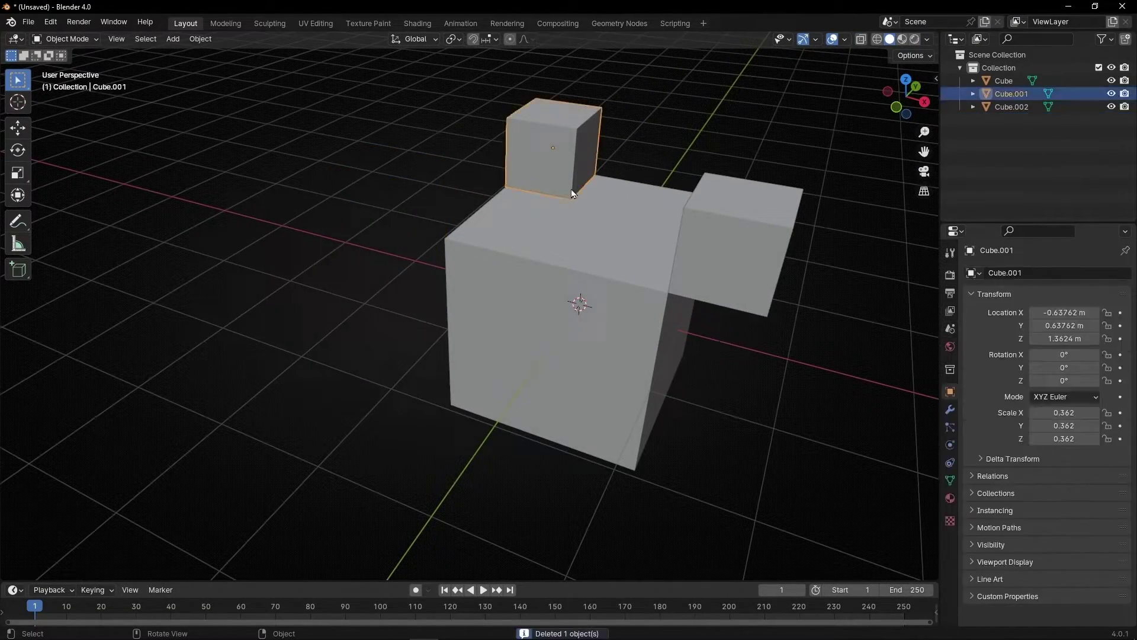
key(Delete)
click(751, 258)
key(Delete)
Add a cone, scale it to 0.516, and place it up and left of the cube.
click(173, 43)
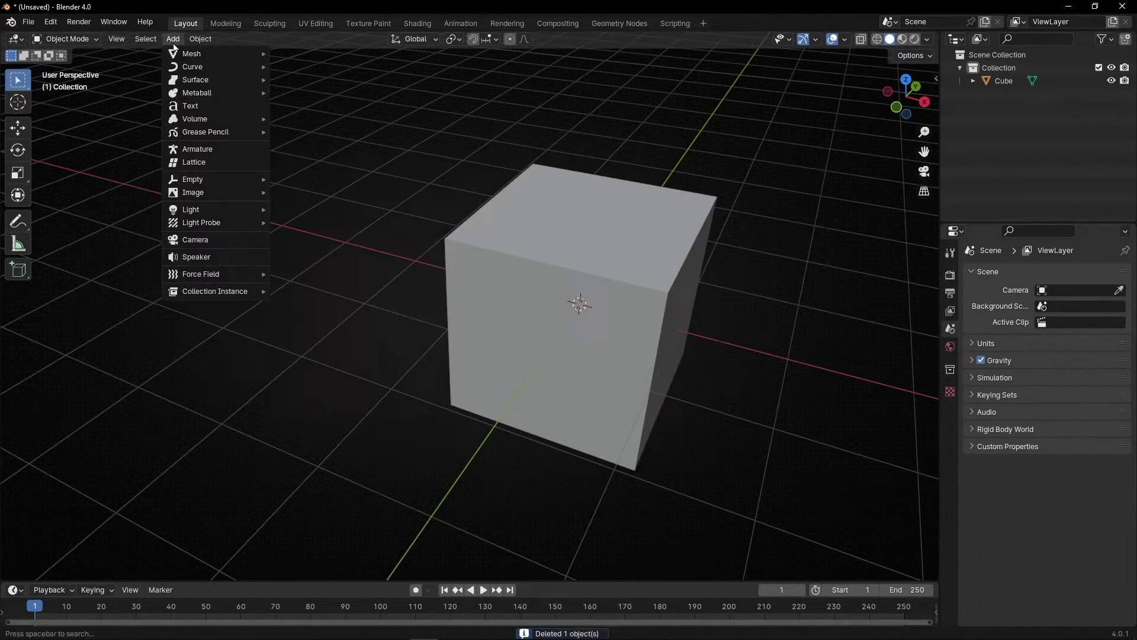
mouse_move(216, 54)
click(305, 131)
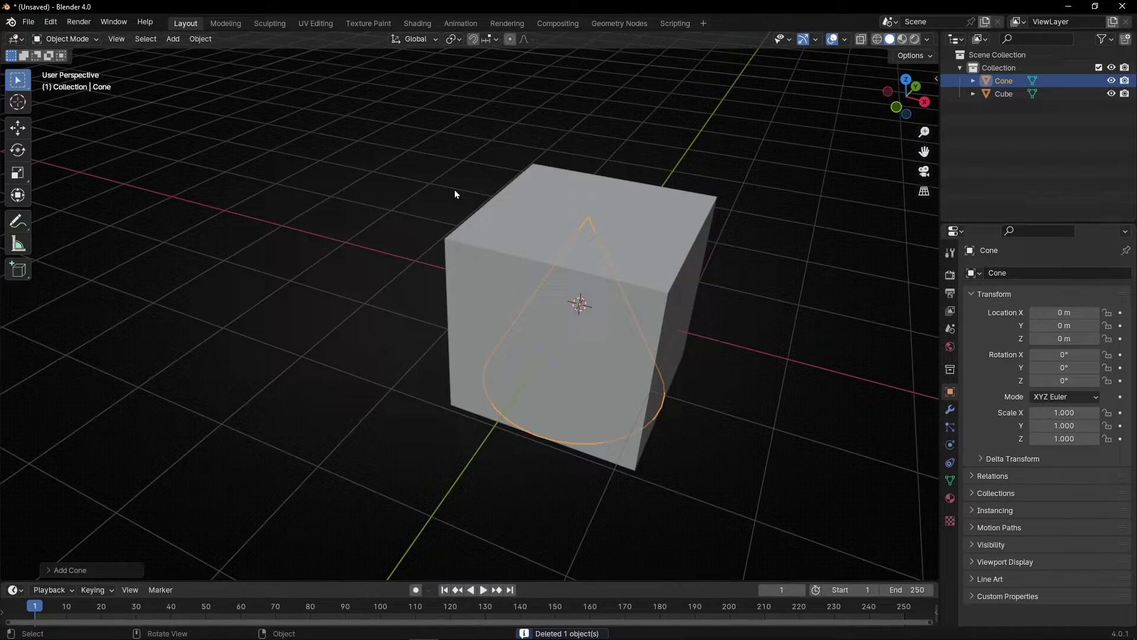
key(s)
click(663, 327)
key(g)
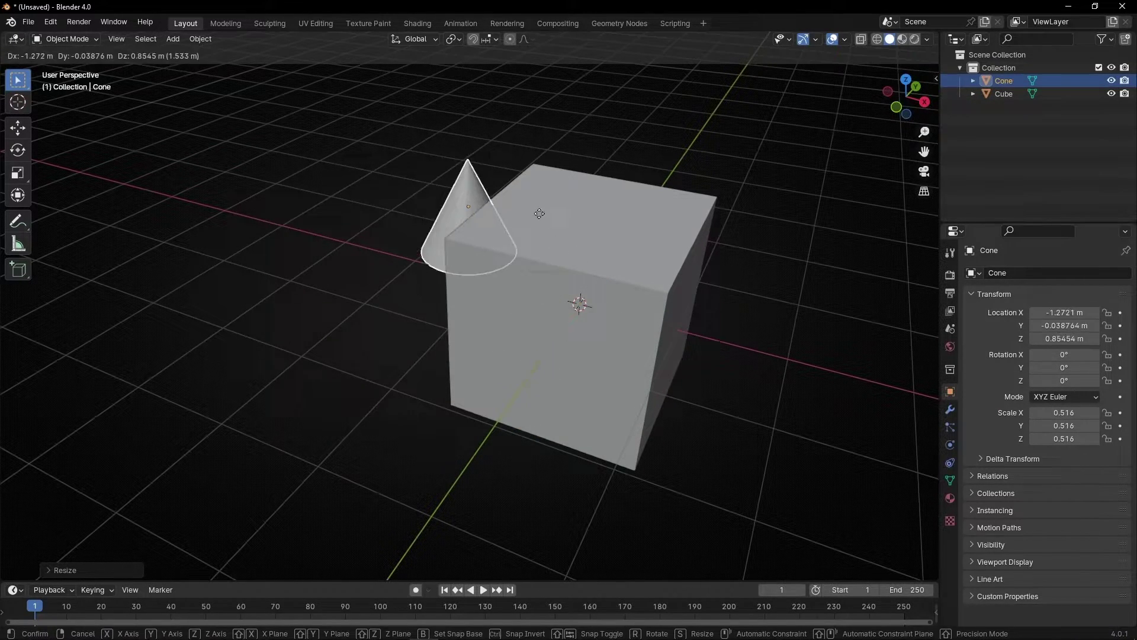
click(467, 133)
middle_drag(425, 208, 528, 101)
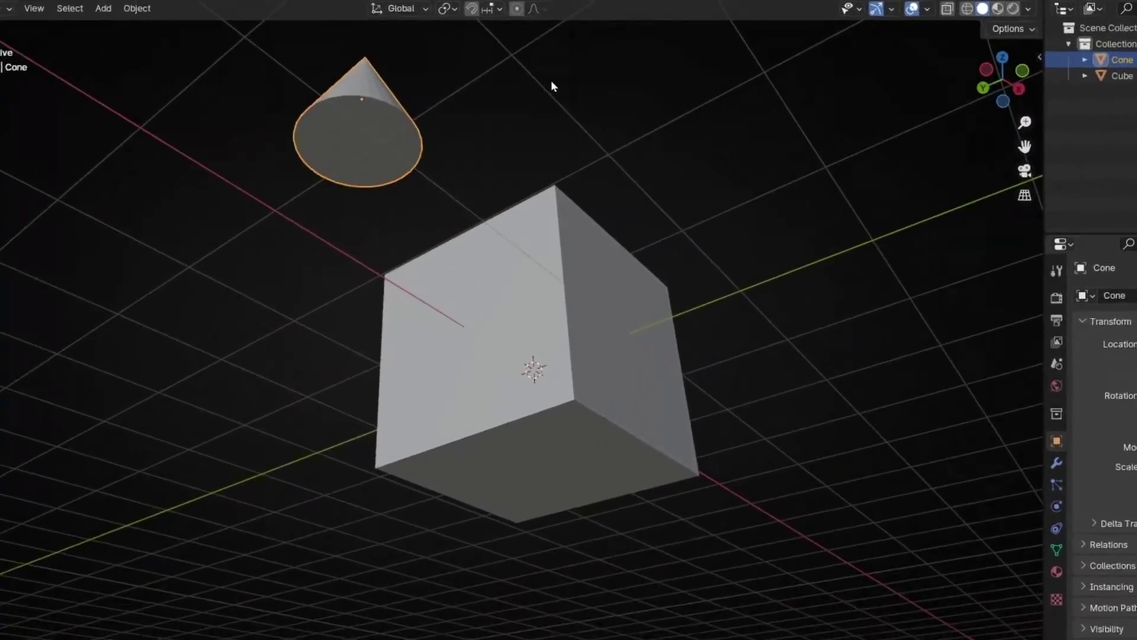
Drop the cone onto the cube's top face, then delete the cone and select the cube.
key(g)
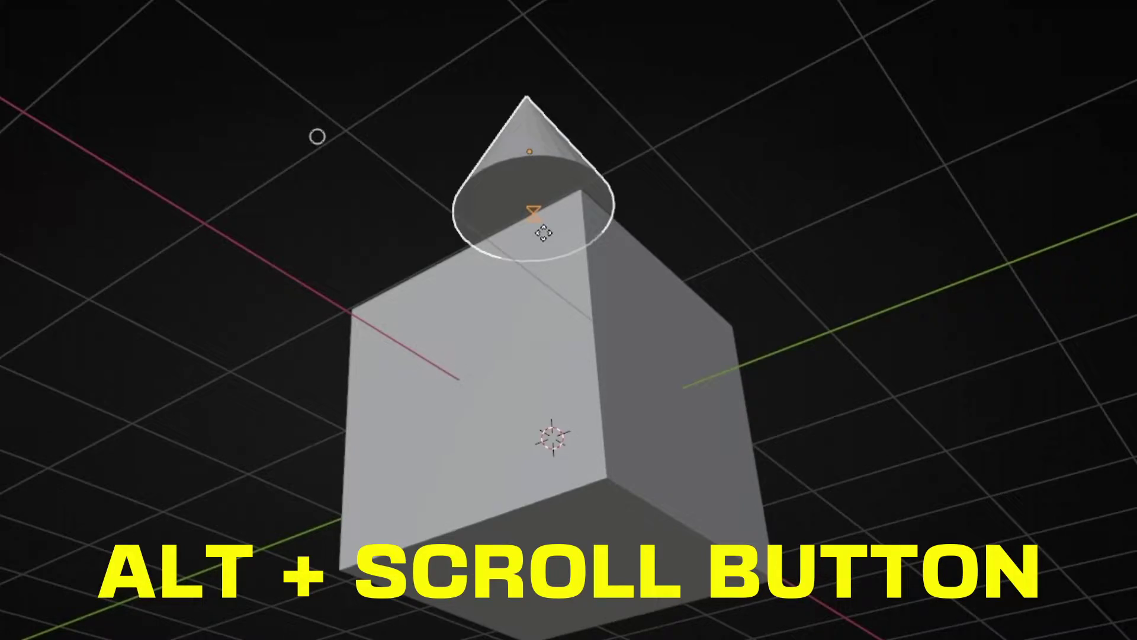
alt+middle_drag(544, 233, 226, 380)
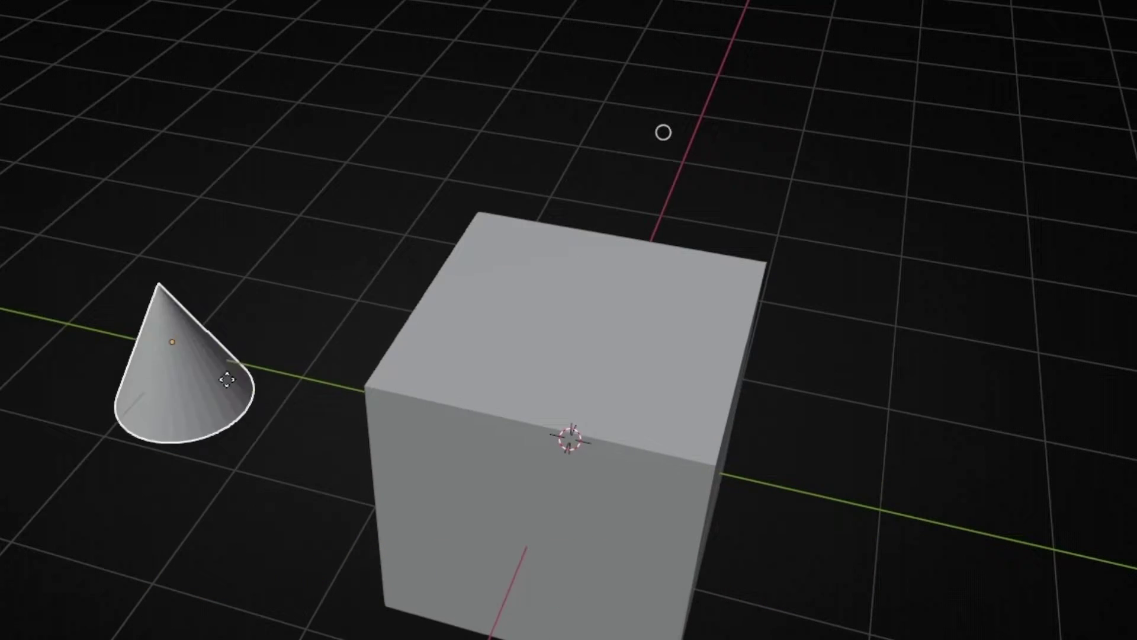
drag(227, 380, 579, 326)
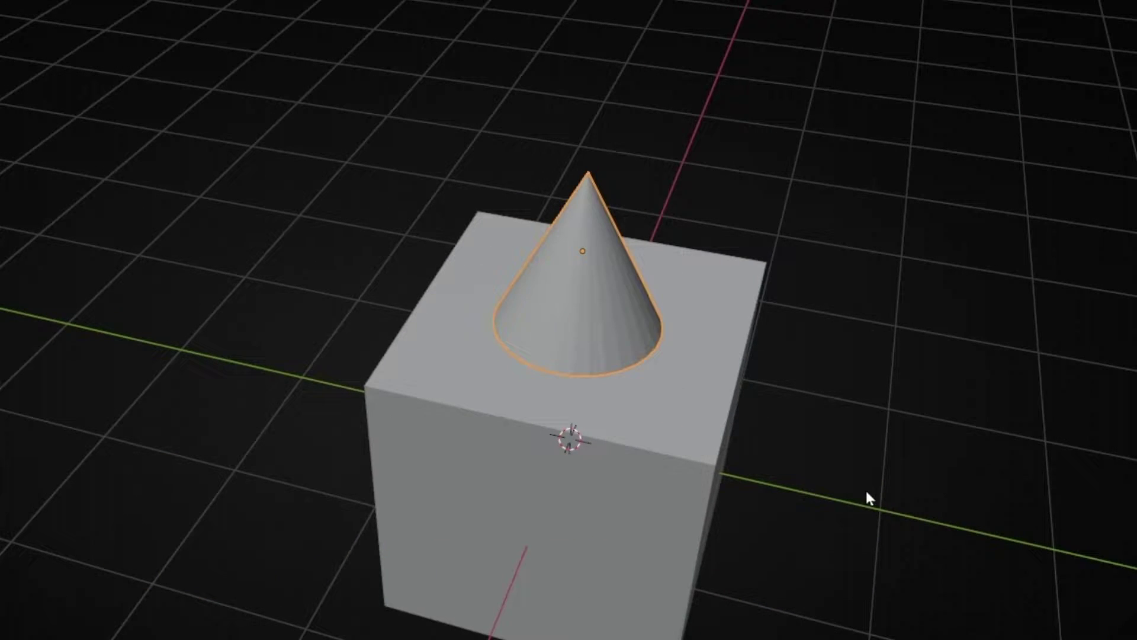
alt+middle_drag(866, 488, 663, 304)
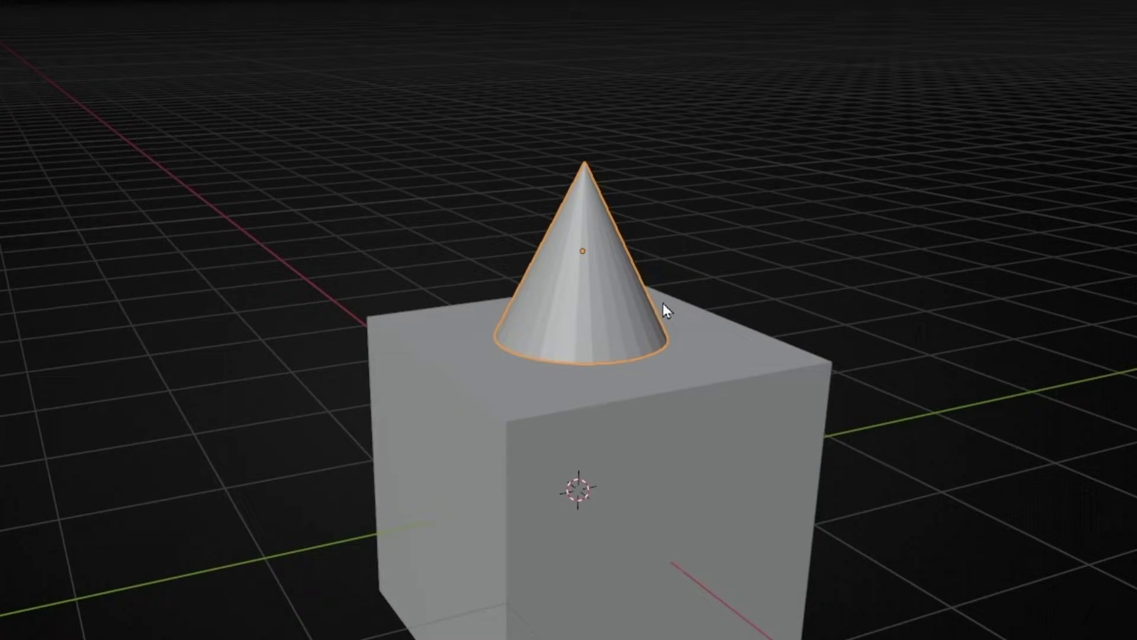
middle_drag(552, 383, 637, 215)
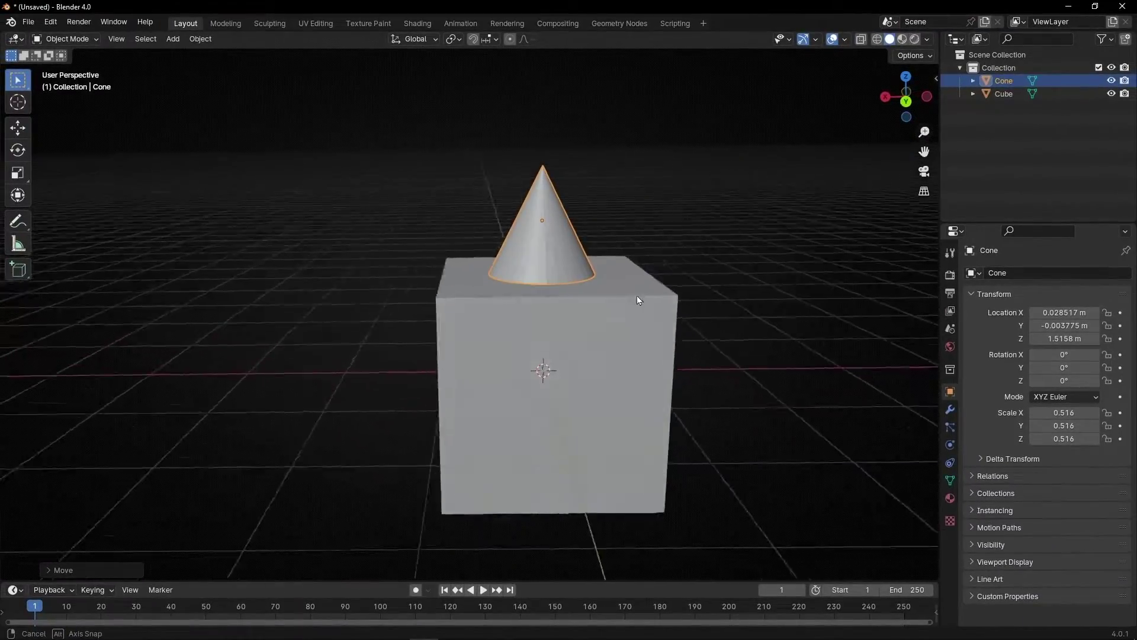
key(Delete)
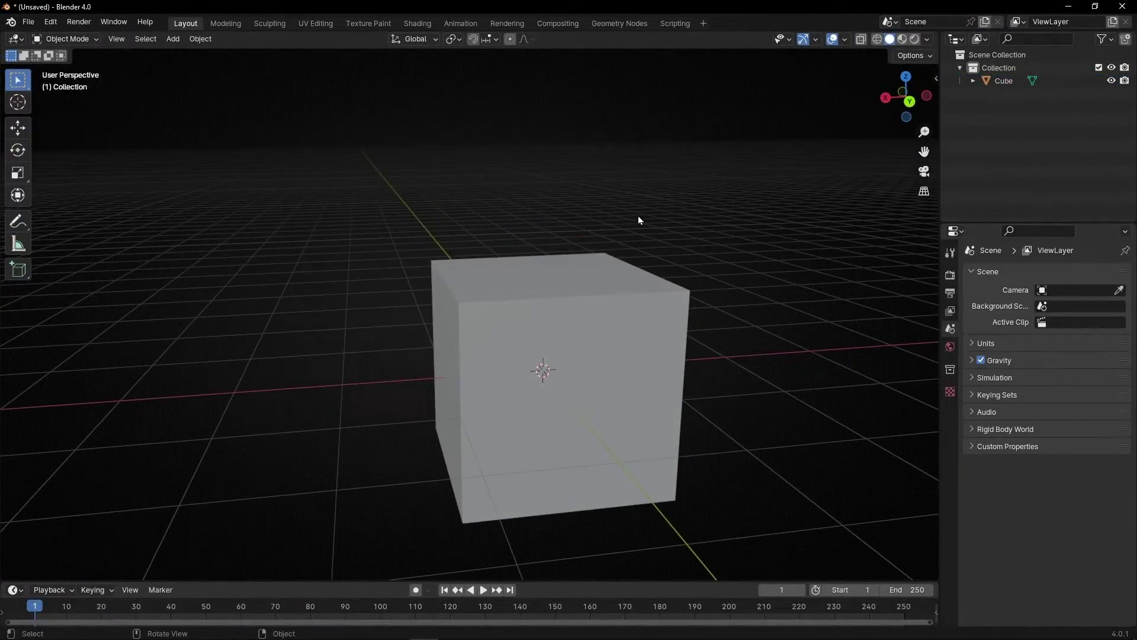
click(597, 295)
In Edit Mode, add a second cube to the mesh and place it right of the first.
click(68, 39)
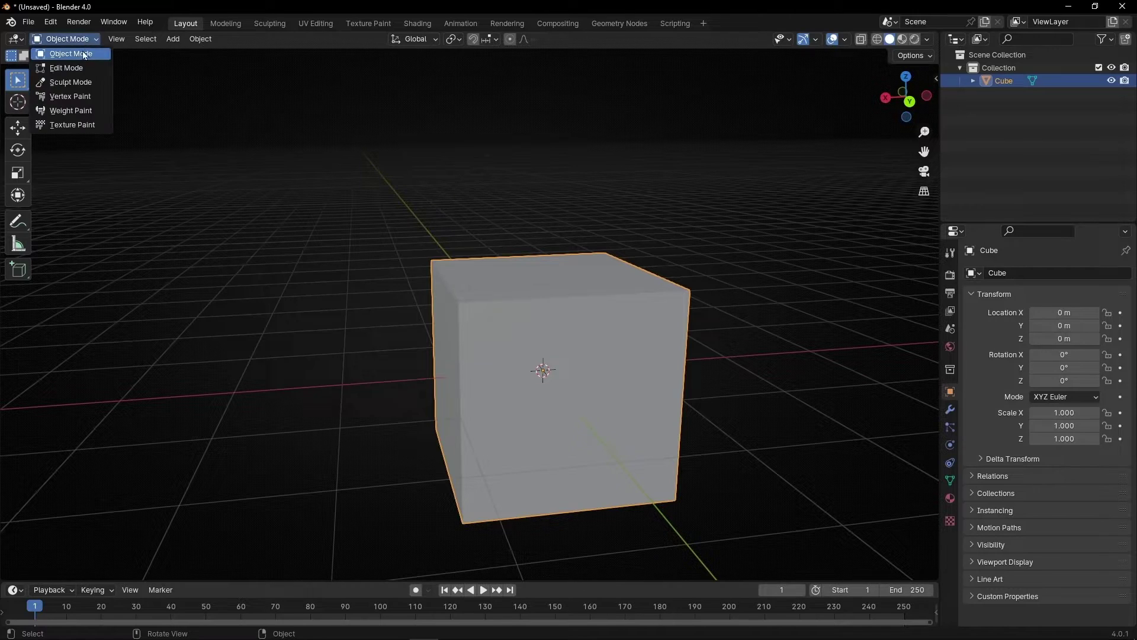
click(67, 69)
middle_drag(610, 312, 546, 286)
key(shift+a)
click(231, 77)
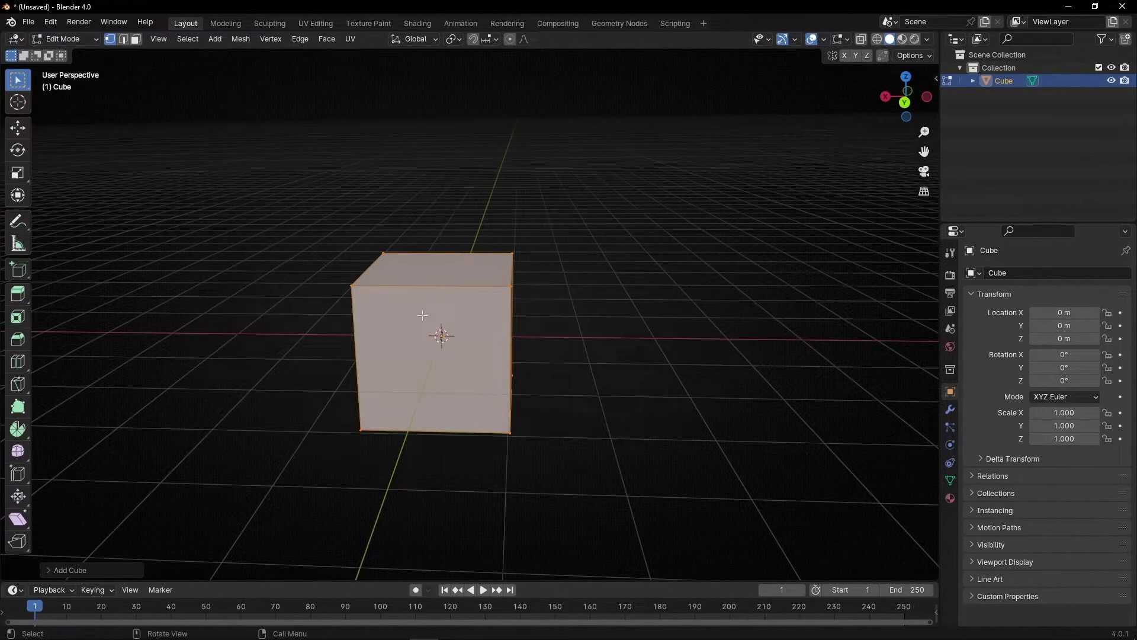
key(g)
click(623, 321)
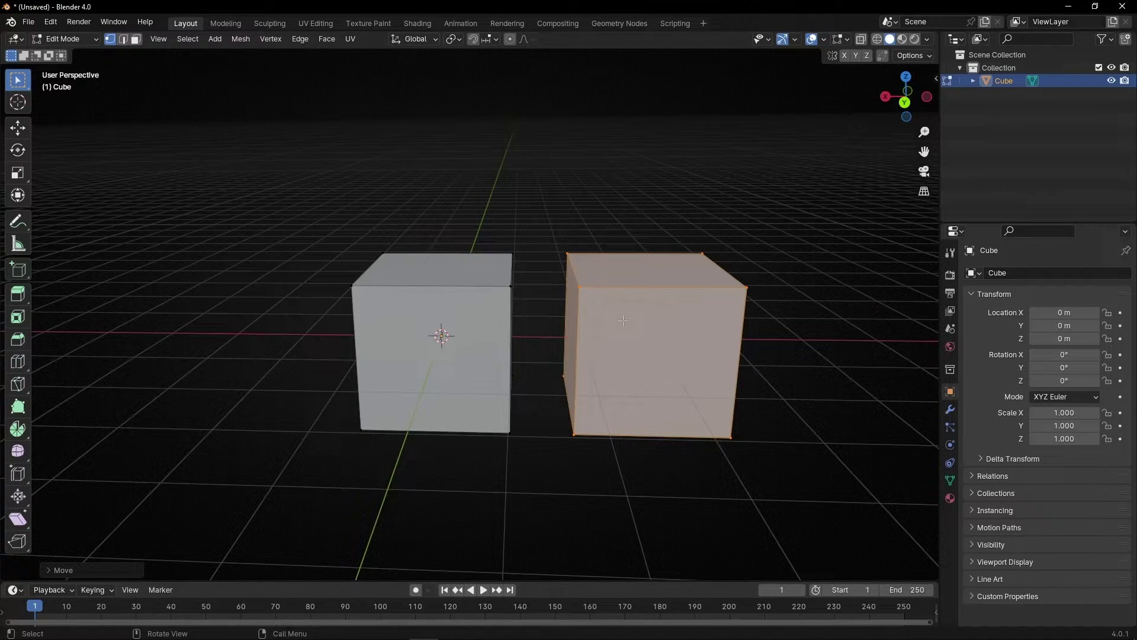
Snap each cube's facing top corner vertex onto the other cube's corner.
middle_drag(597, 282, 581, 318)
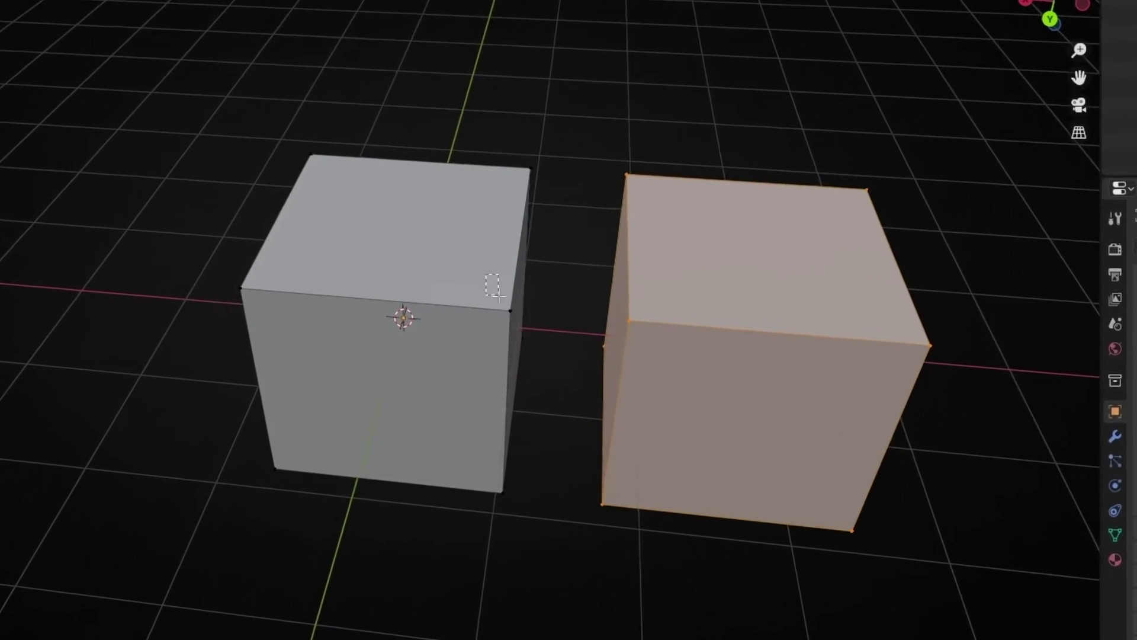
click(542, 344)
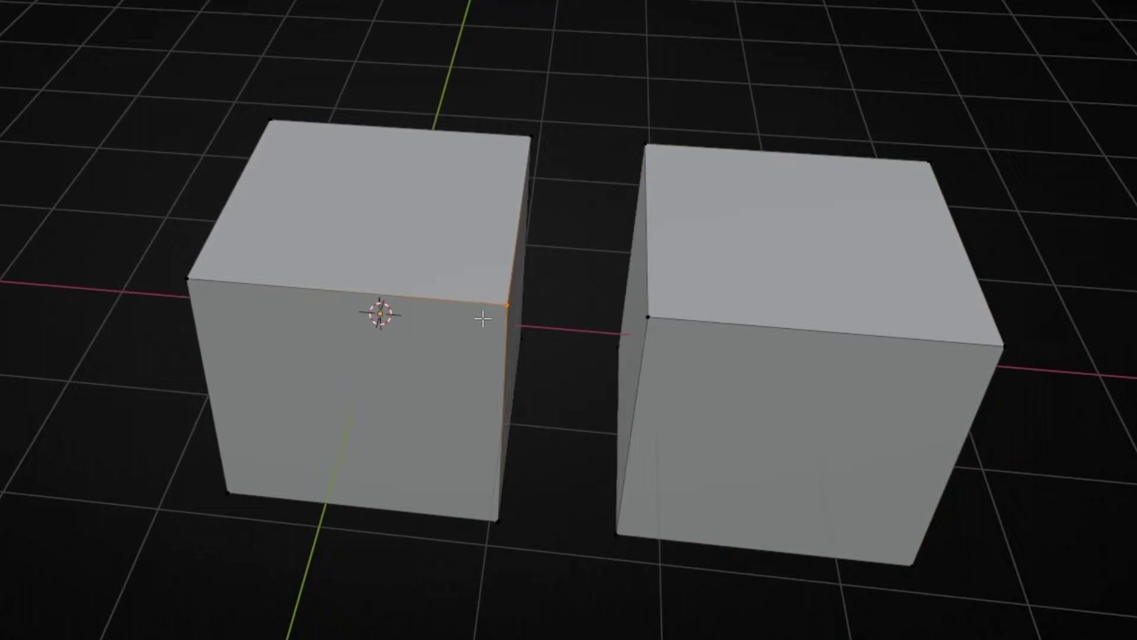
key(g)
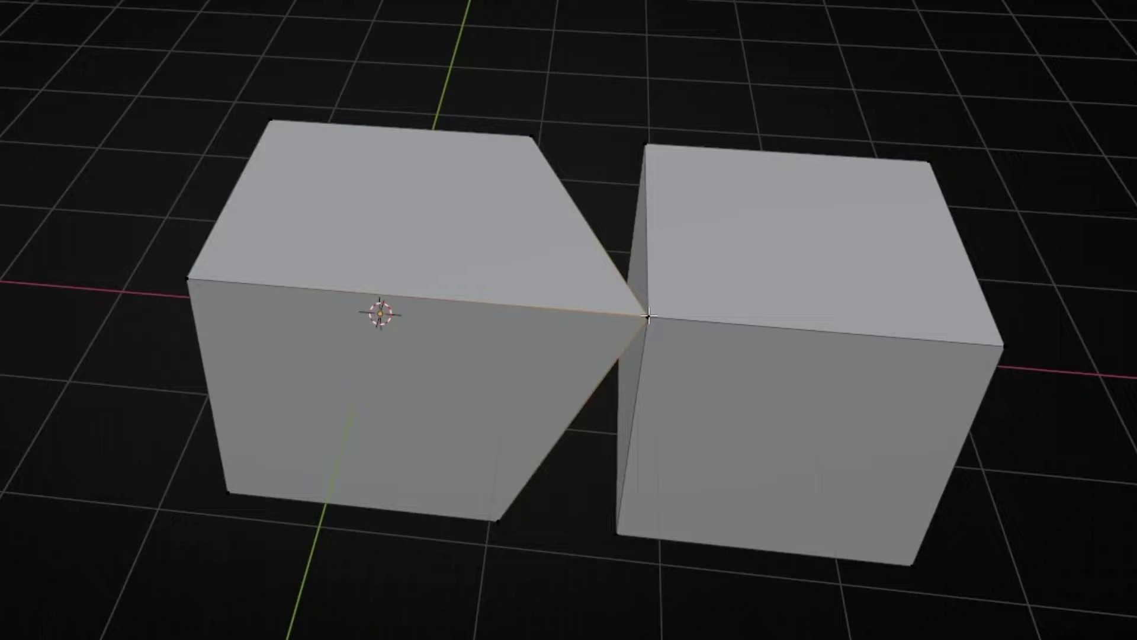
click(648, 317)
middle_drag(647, 316, 468, 289)
drag(439, 398, 440, 399)
key(g)
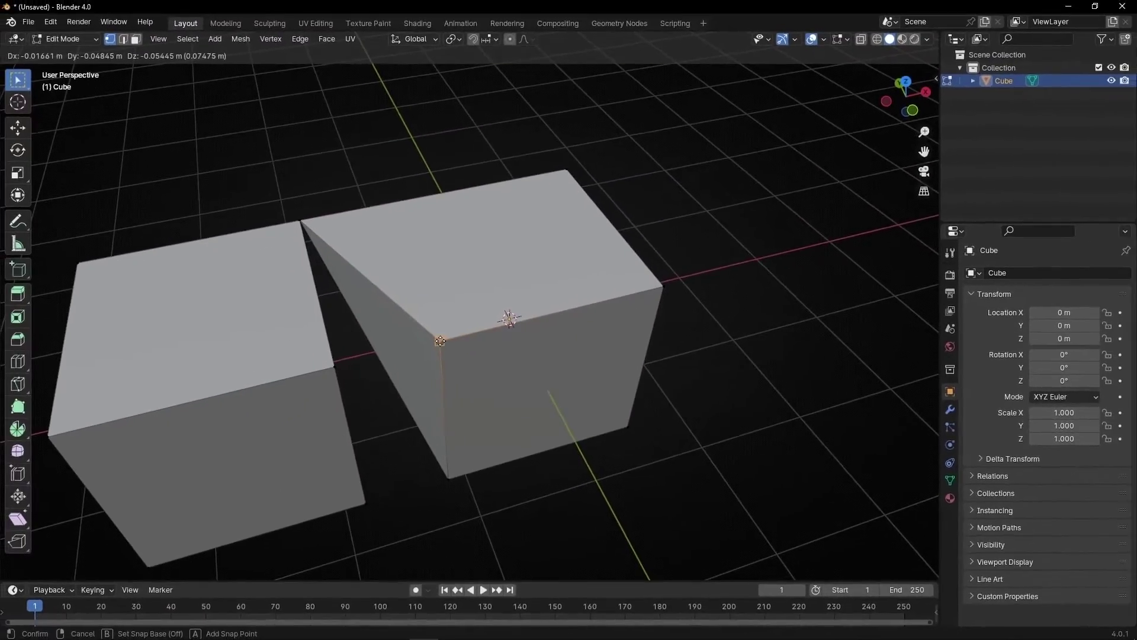
click(439, 338)
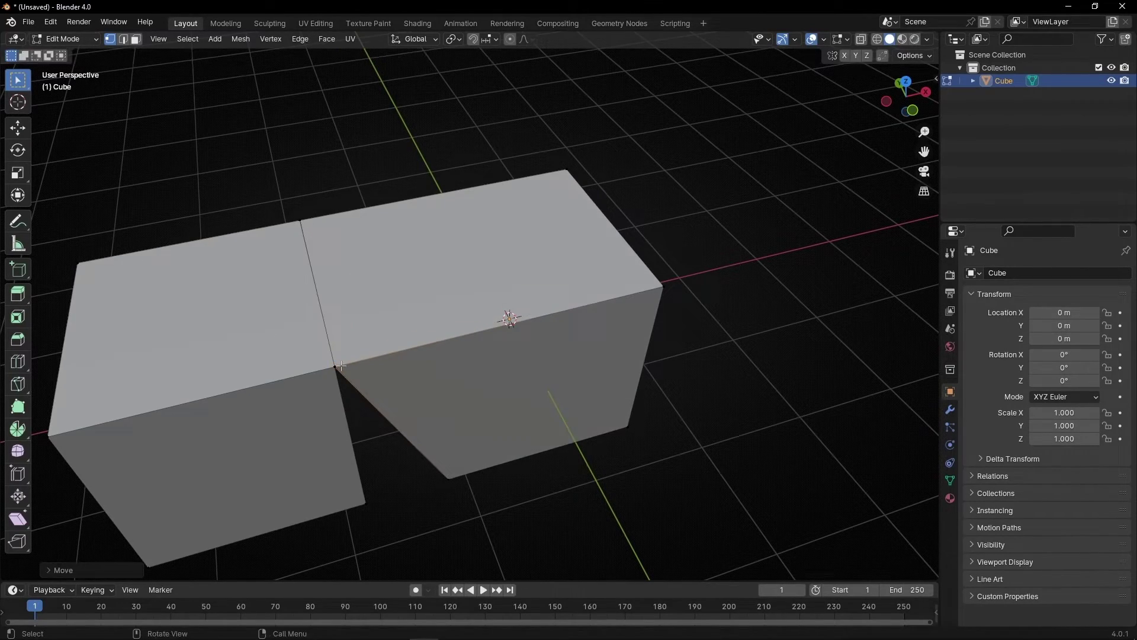
middle_drag(509, 318, 601, 321)
In edge select, snap the edge onto the neighbouring edge to close the gap between the cubes.
middle_drag(473, 516, 561, 343)
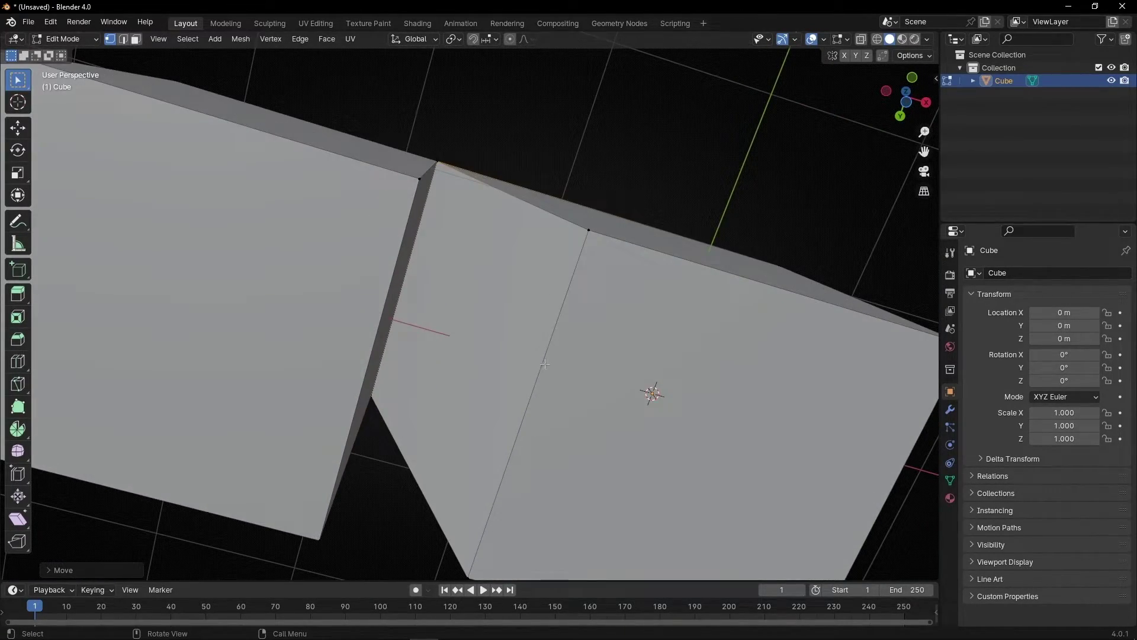
click(124, 39)
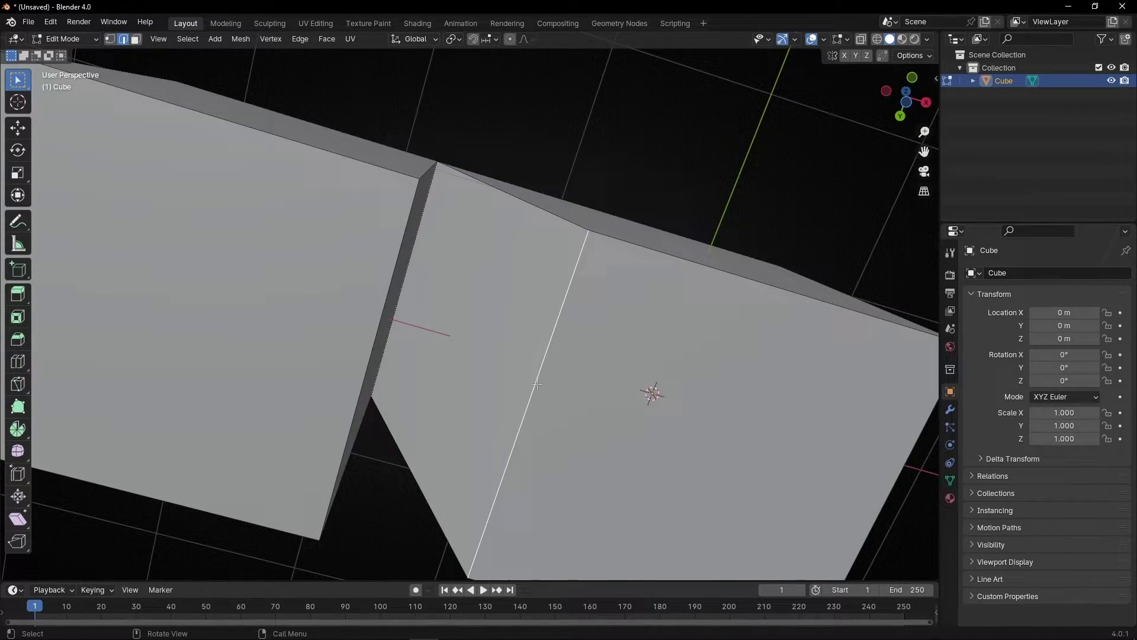
key(g)
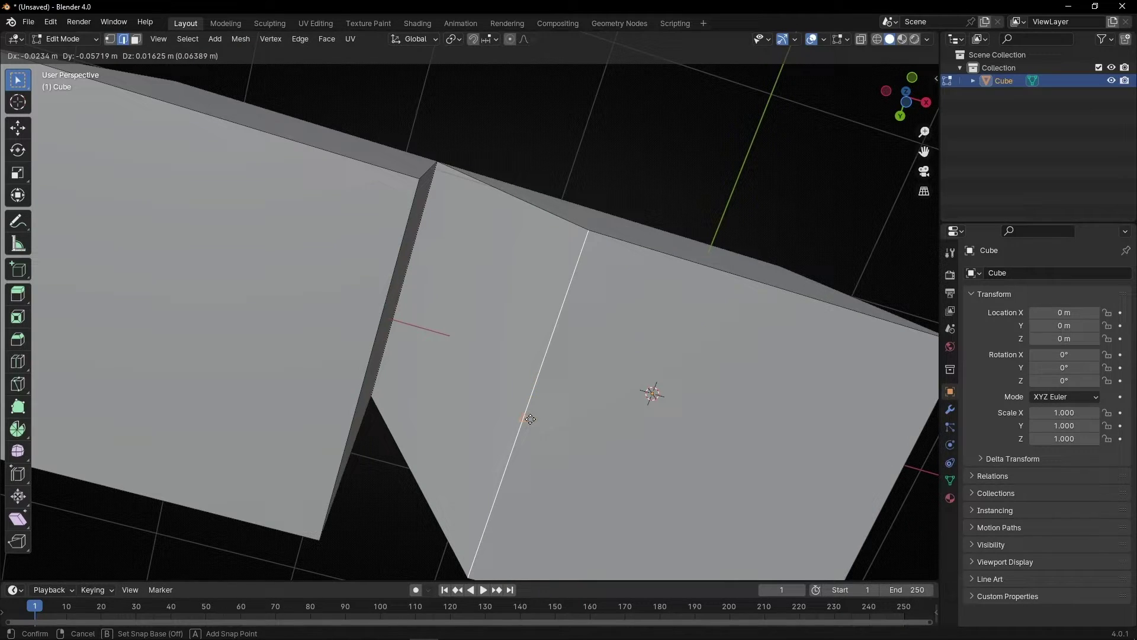
click(521, 418)
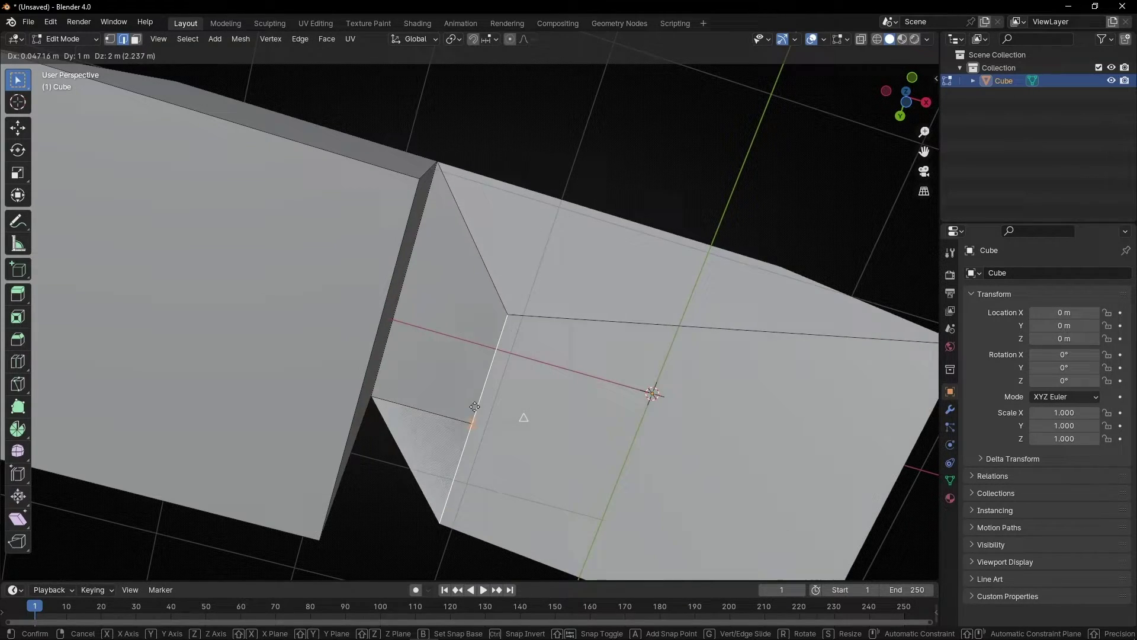
click(368, 363)
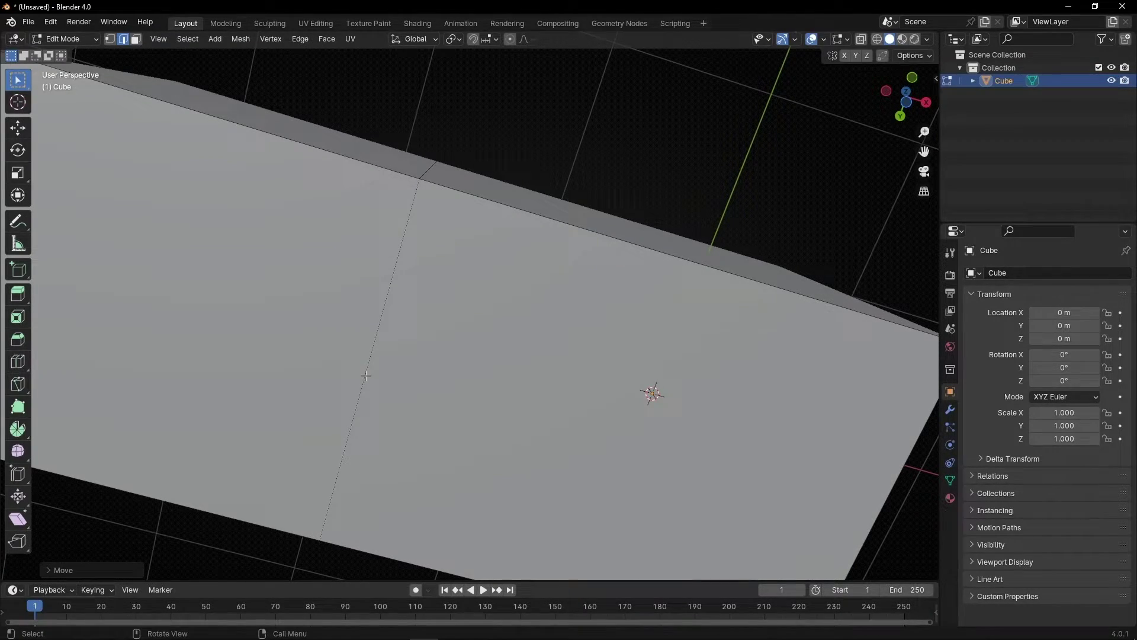
Drag the box's top front edge down to slope that end into a ramp.
scroll(455, 387, down, 5)
middle_drag(454, 396, 433, 327)
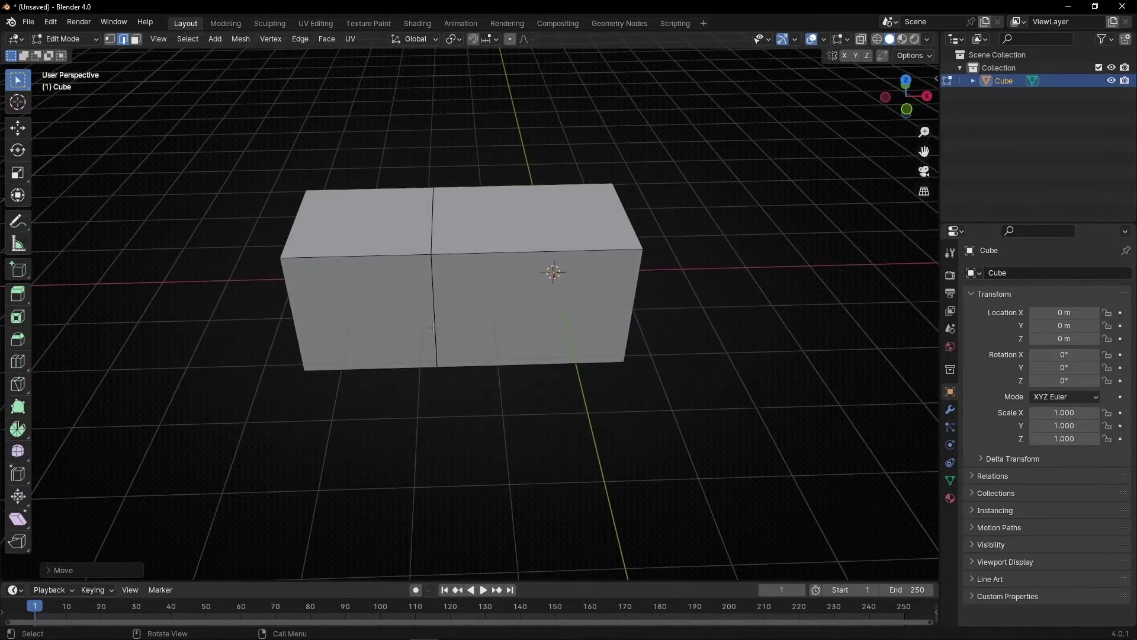
middle_drag(512, 302, 539, 310)
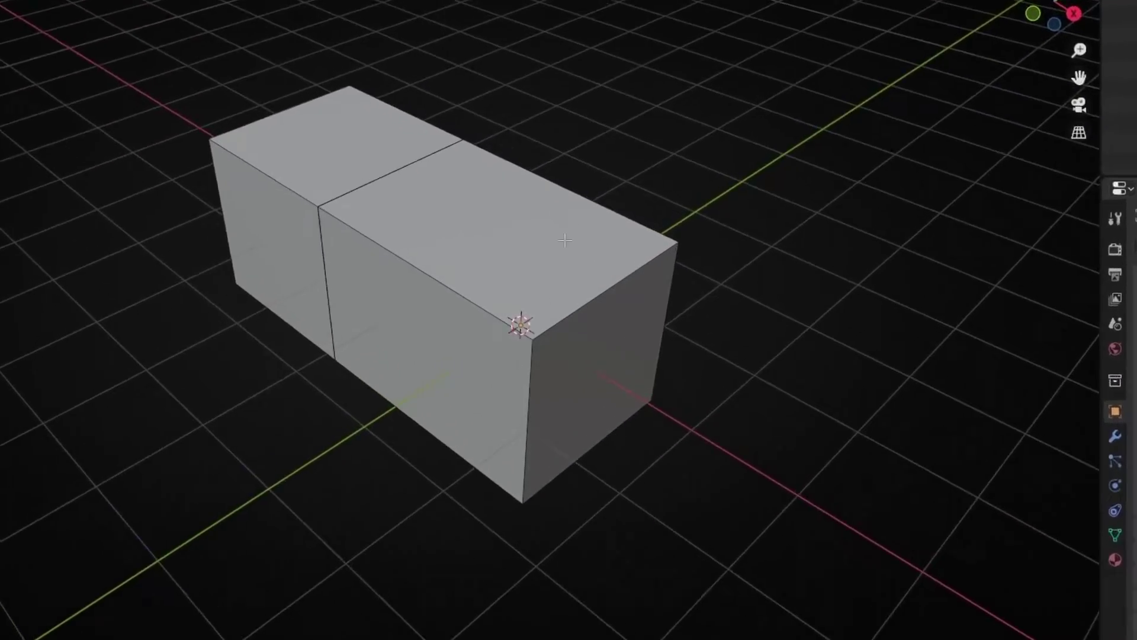
click(614, 288)
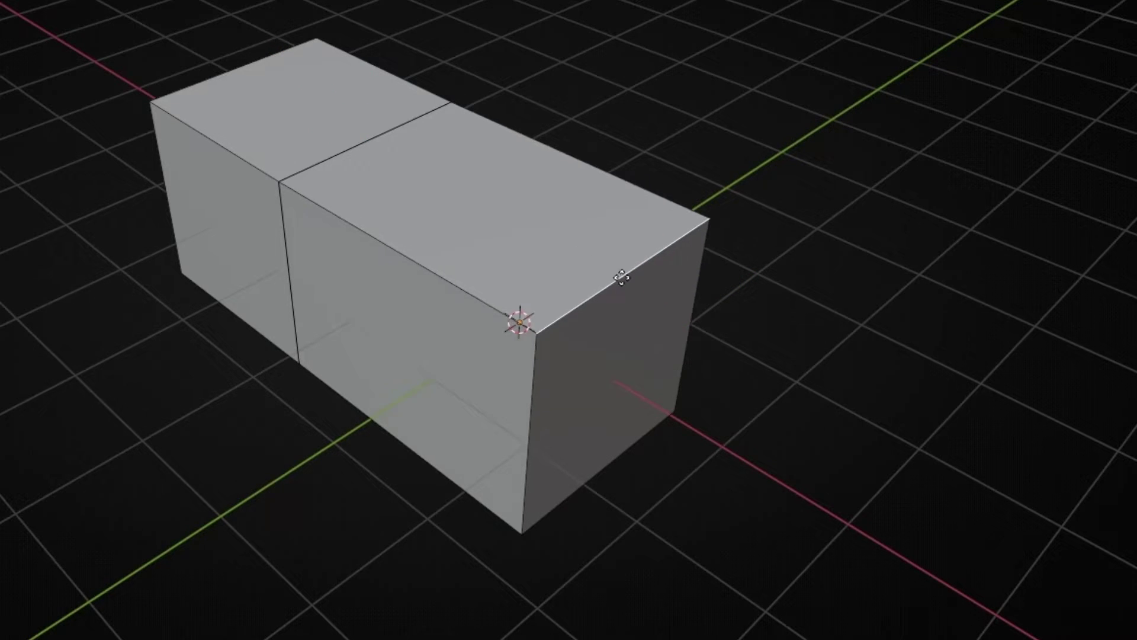
drag(621, 274, 379, 143)
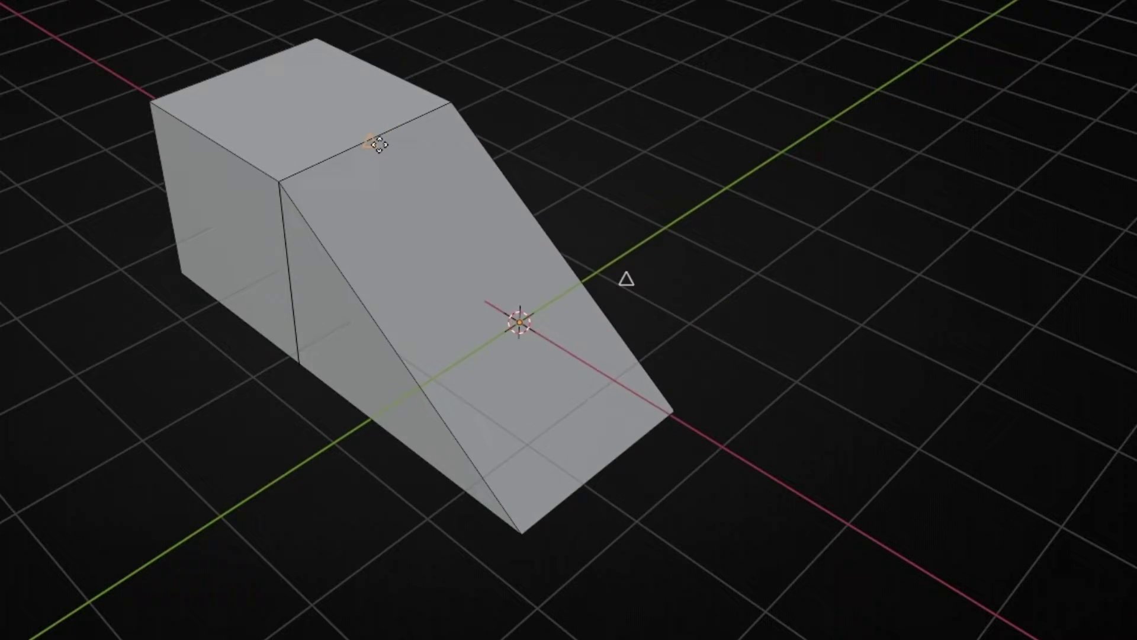
middle_drag(655, 319, 452, 274)
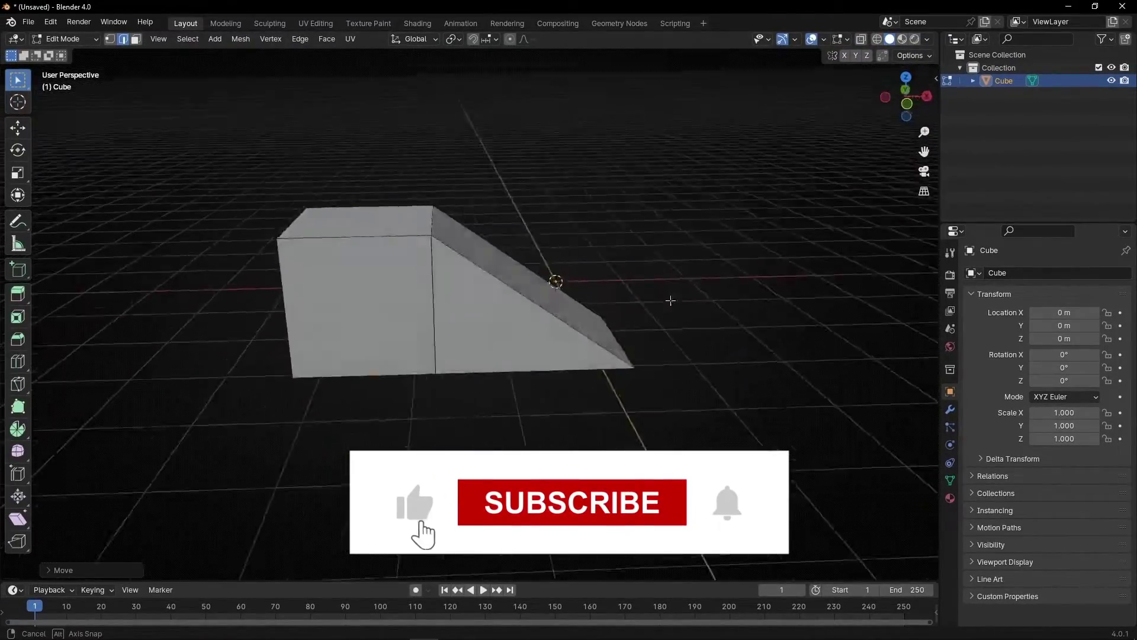
Back in Object Mode, add a cone up and right of the ramp, scaled to 0.685.
key(Tab)
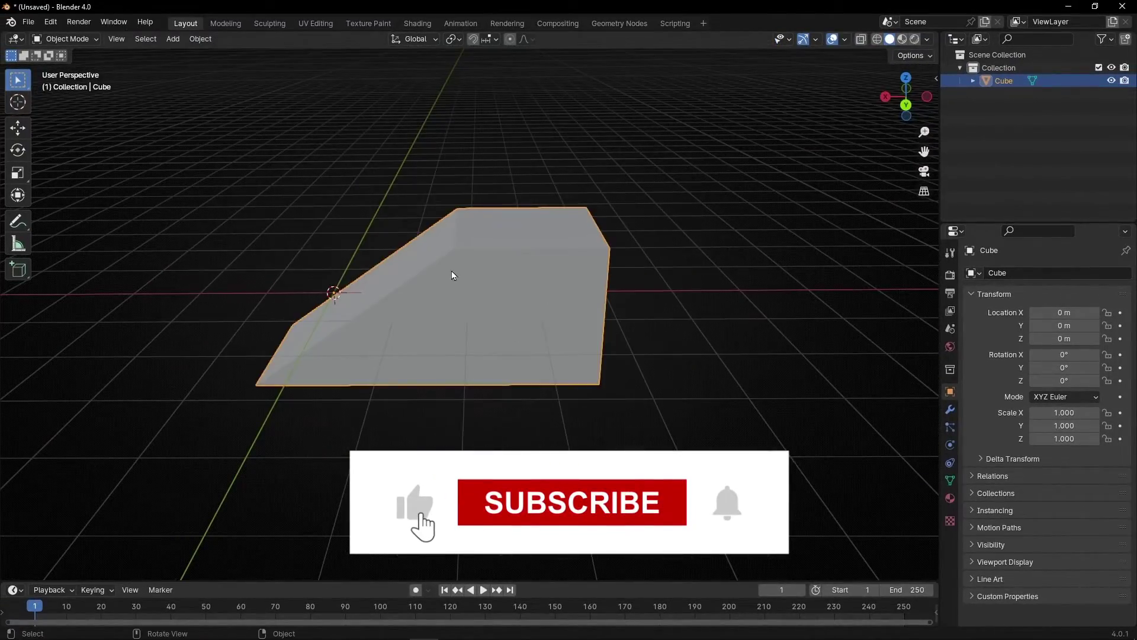
click(177, 43)
mouse_move(264, 53)
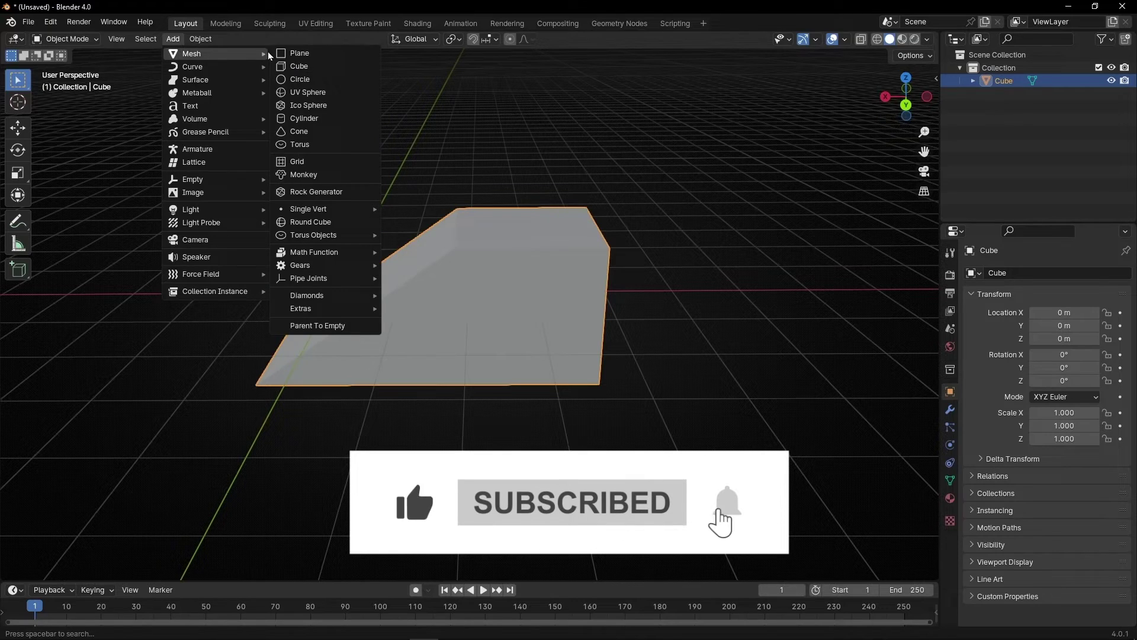
click(306, 132)
key(g)
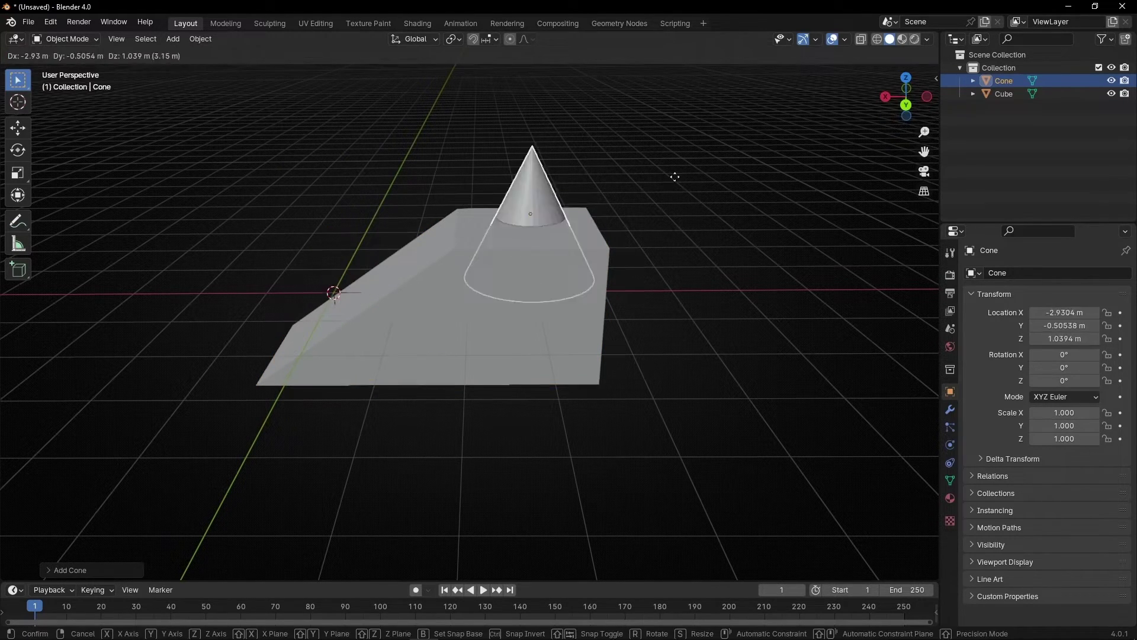
click(769, 135)
key(s)
click(733, 205)
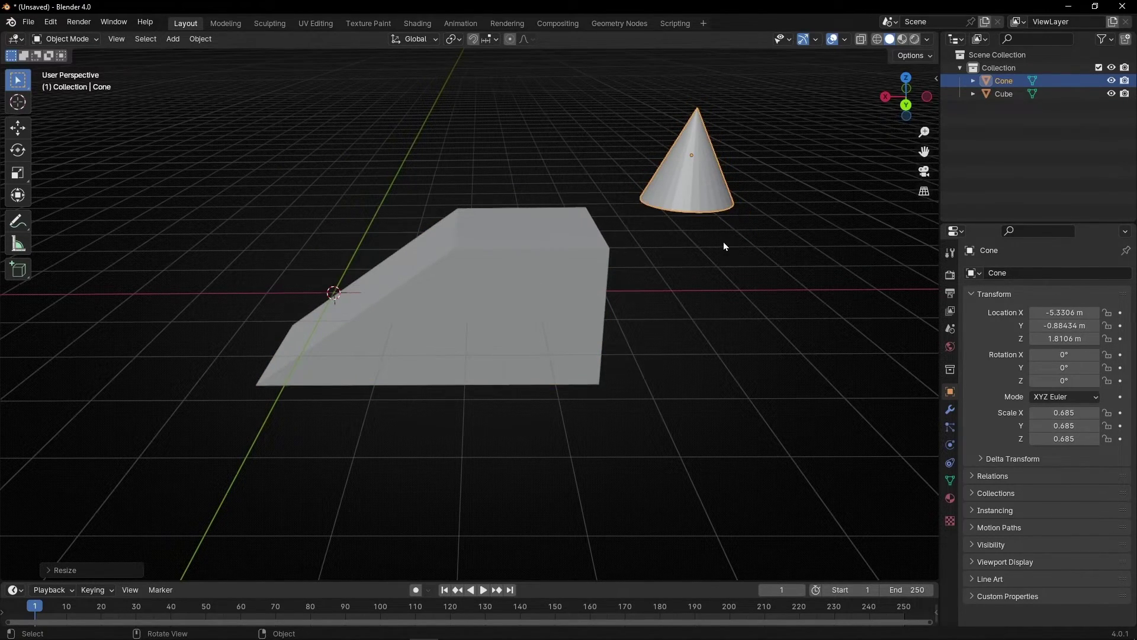
mouse_move(725, 246)
middle_down()
mouse_move(717, 201)
mouse_move(687, 242)
middle_up()
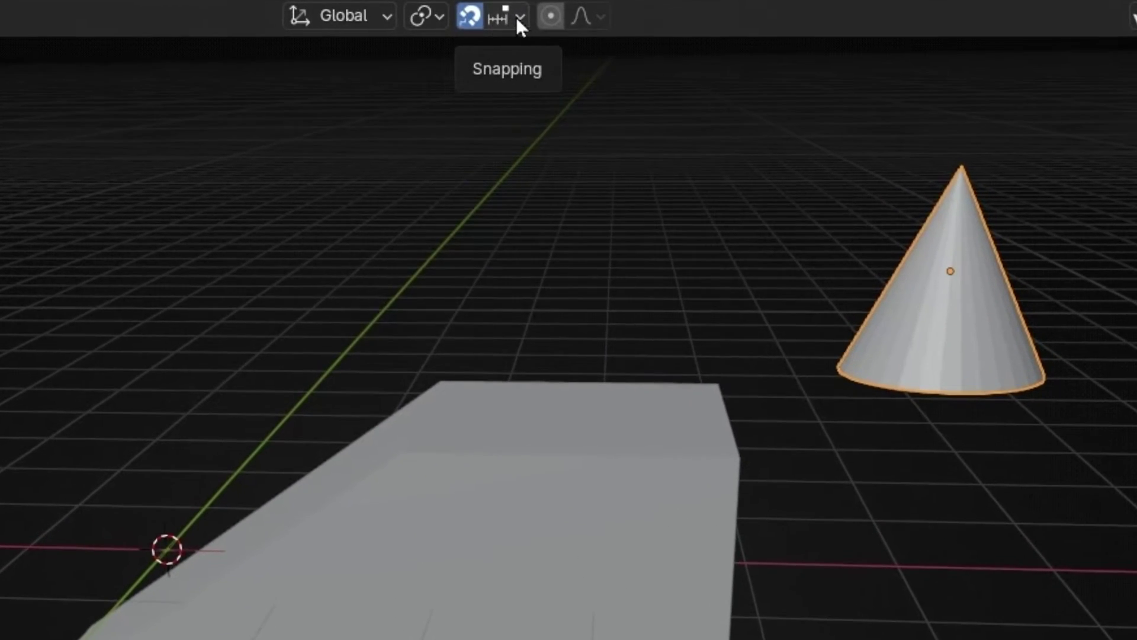
Set Snap To Face instead of Increment and enable Align Rotation to Target.
click(497, 39)
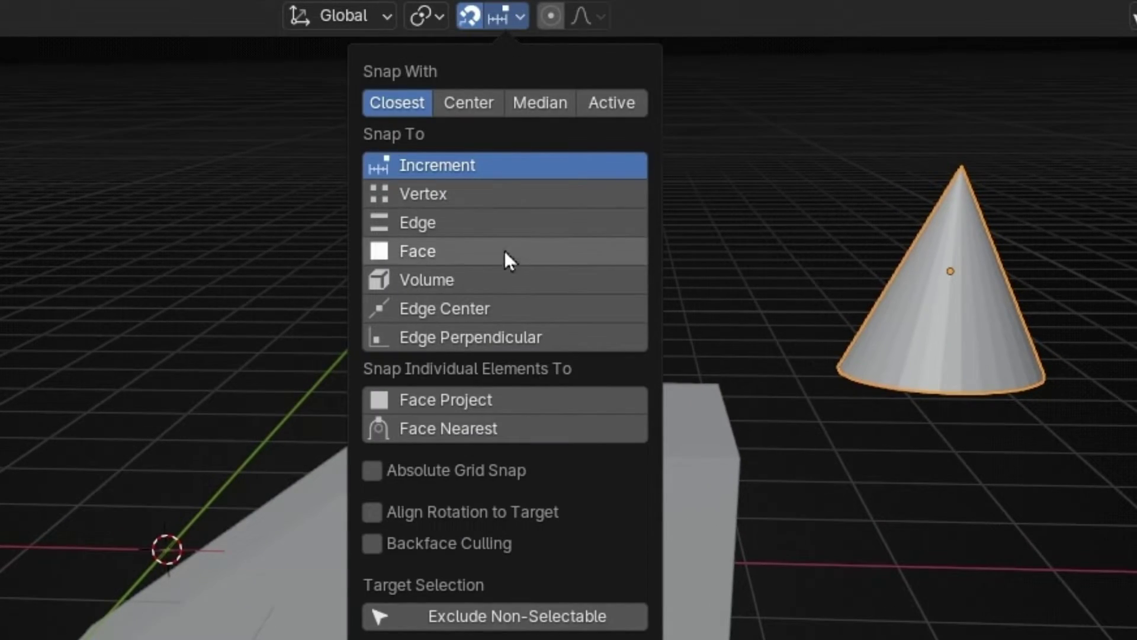
click(442, 252)
middle_drag(1023, 574, 975, 409)
middle_drag(807, 478, 807, 622)
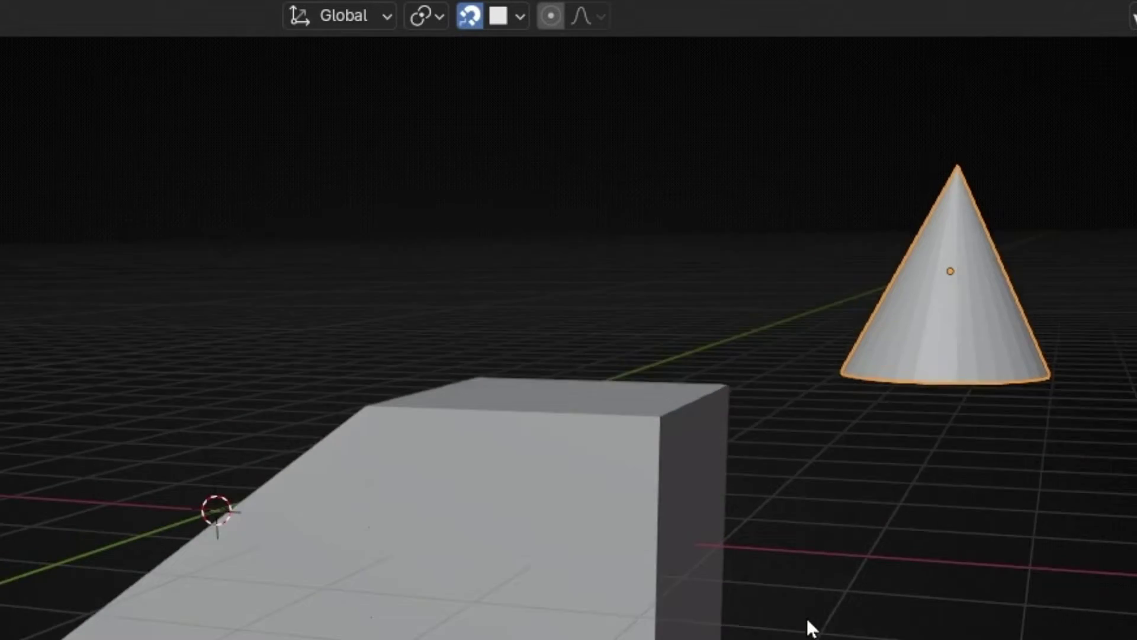
drag(934, 330, 701, 549)
right_click(700, 551)
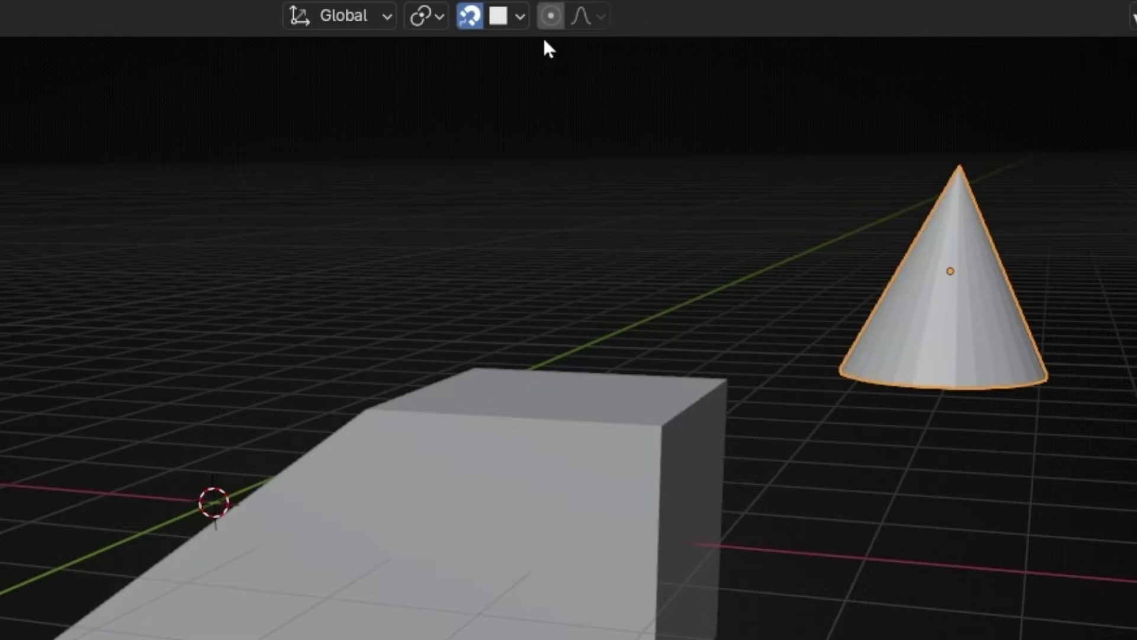
click(520, 20)
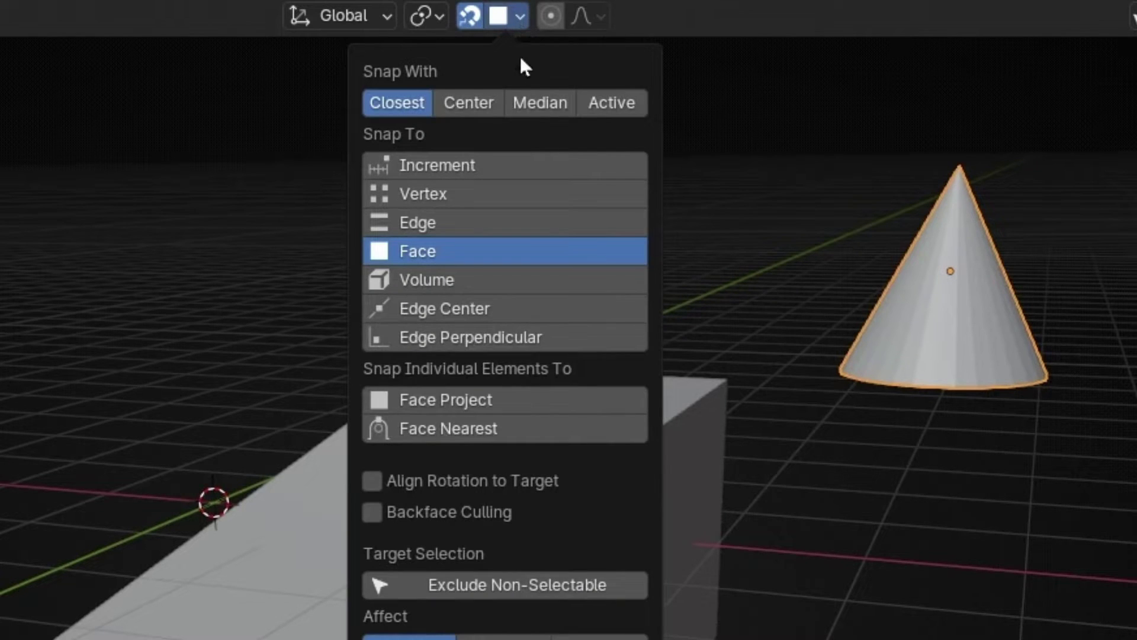
click(413, 479)
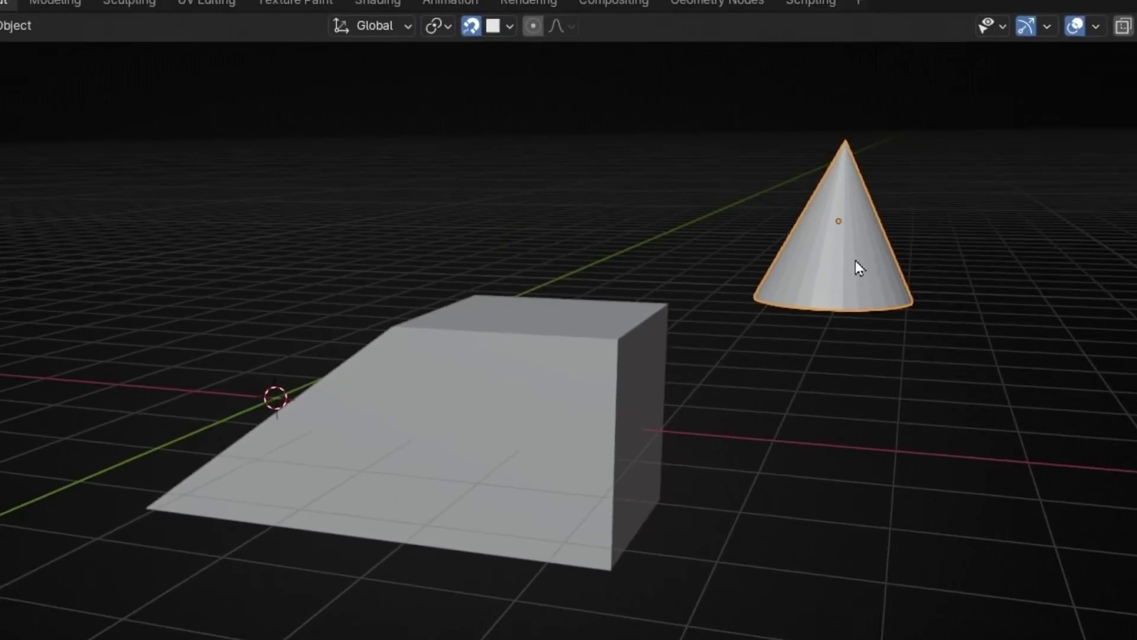
Face-snap the cone onto the ramp's side face, another face, and finally its top face.
key(g)
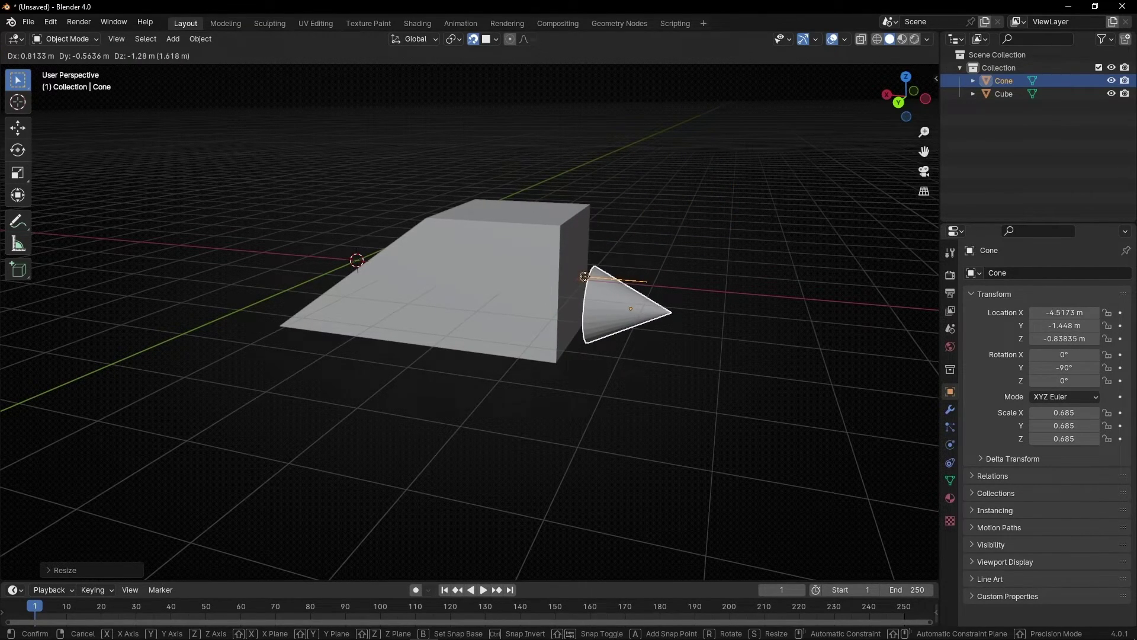
click(572, 251)
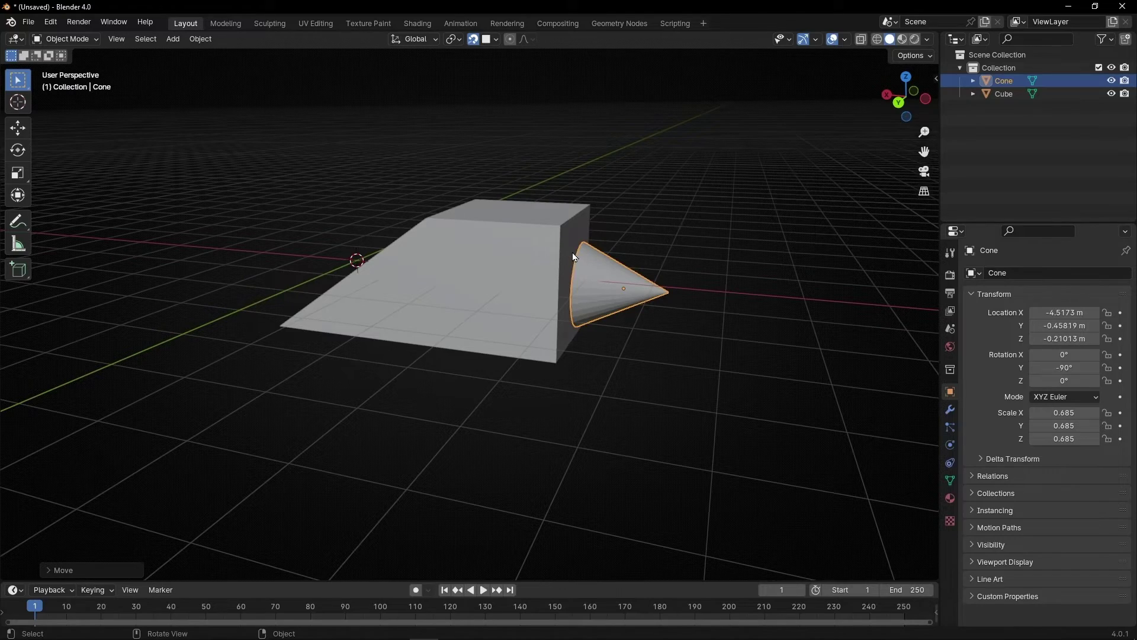
middle_drag(686, 278, 610, 301)
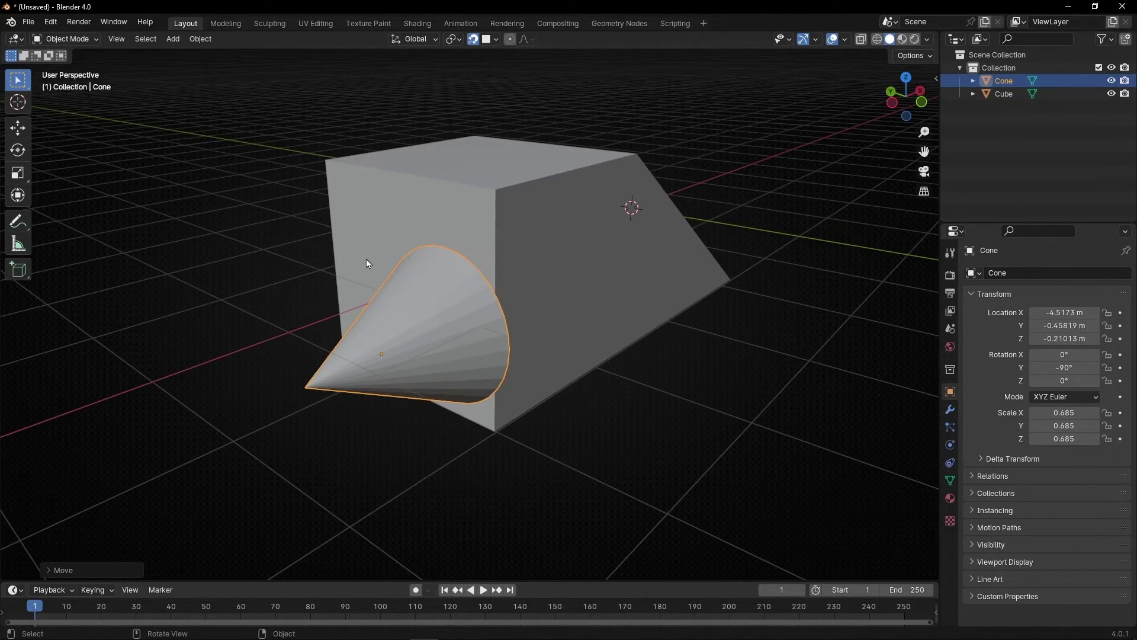
key(g)
click(638, 183)
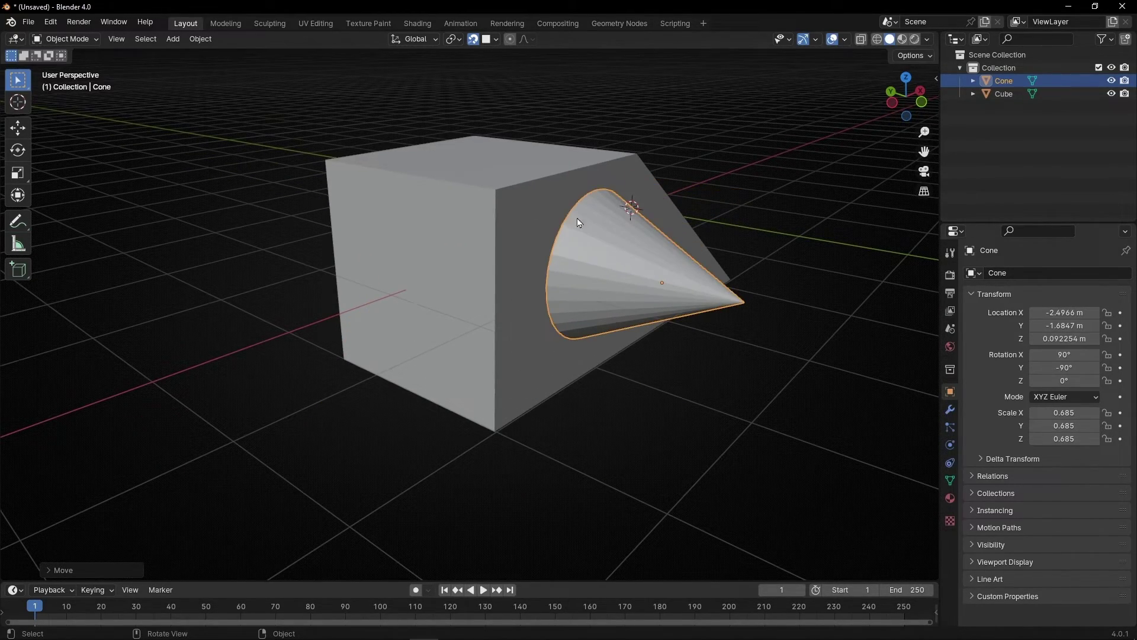
key(g)
click(551, 174)
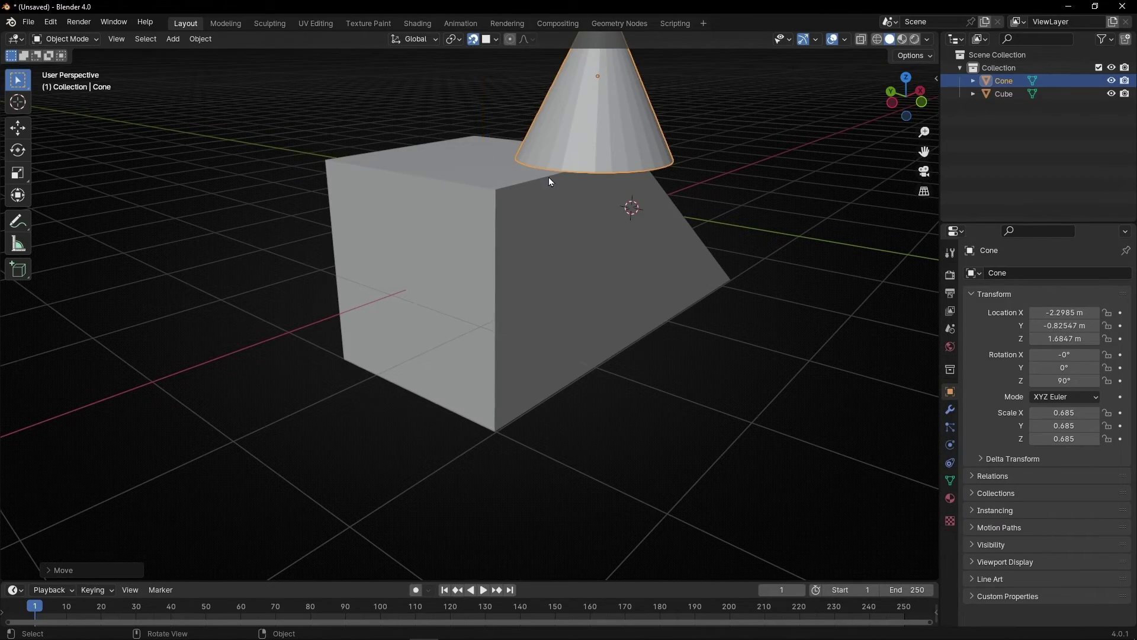